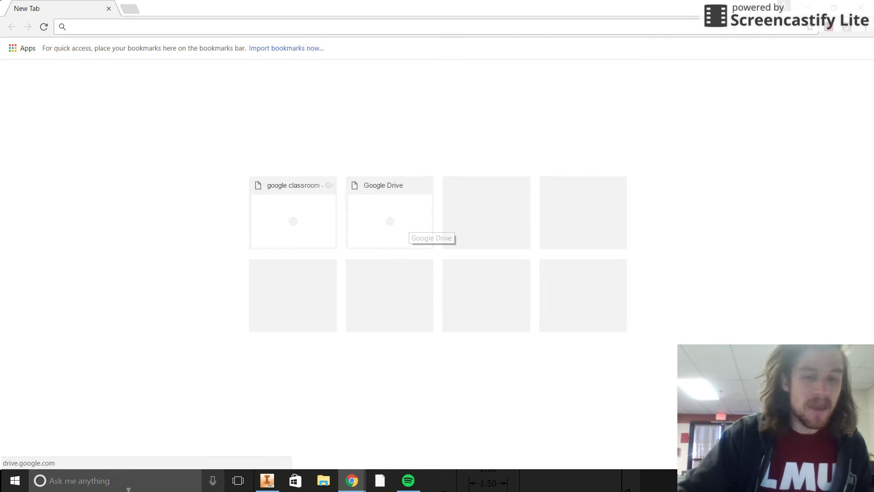
# Step: Bring the Inventor window with the dimensioned Part4 drawing in front of Chrome
pyautogui.click(269, 481)
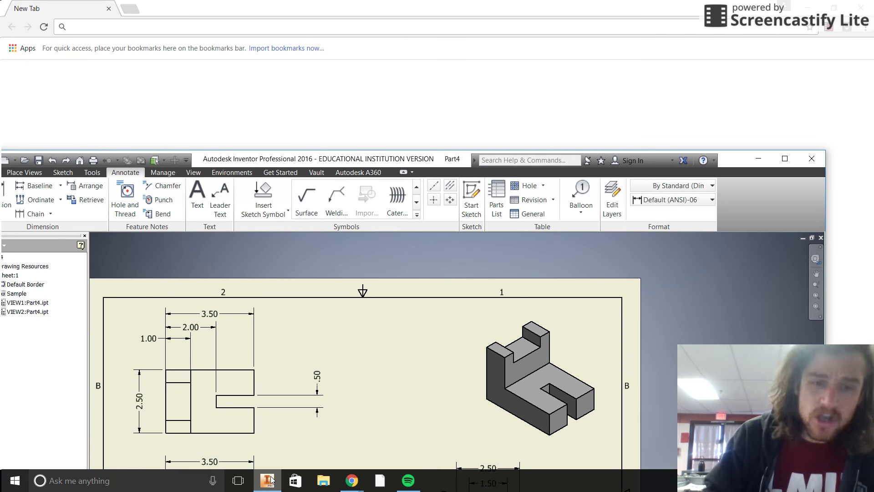
# Step: Maximize Inventor, close Part4.idw without saving, and switch to the Part1 part
pyautogui.click(785, 158)
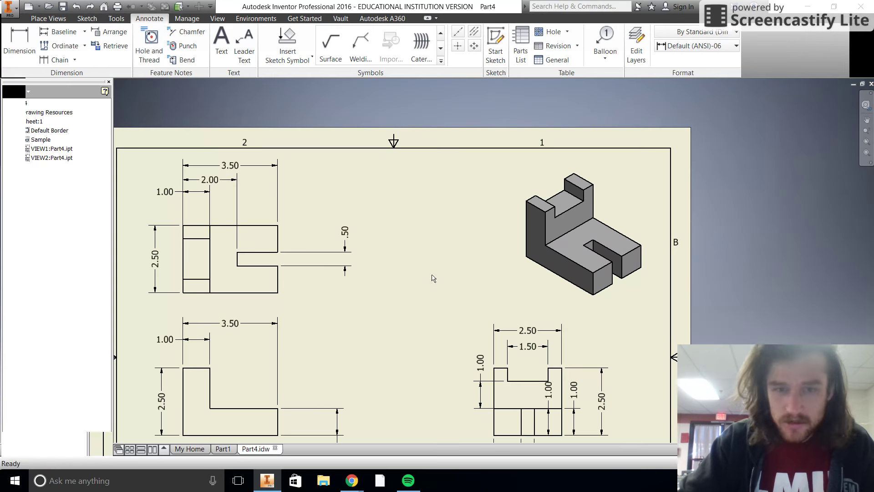
pyautogui.click(275, 448)
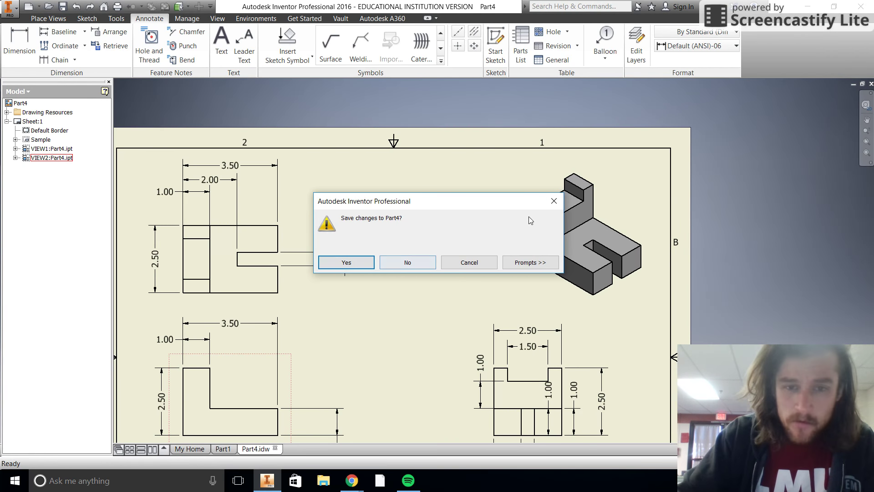
pyautogui.click(408, 263)
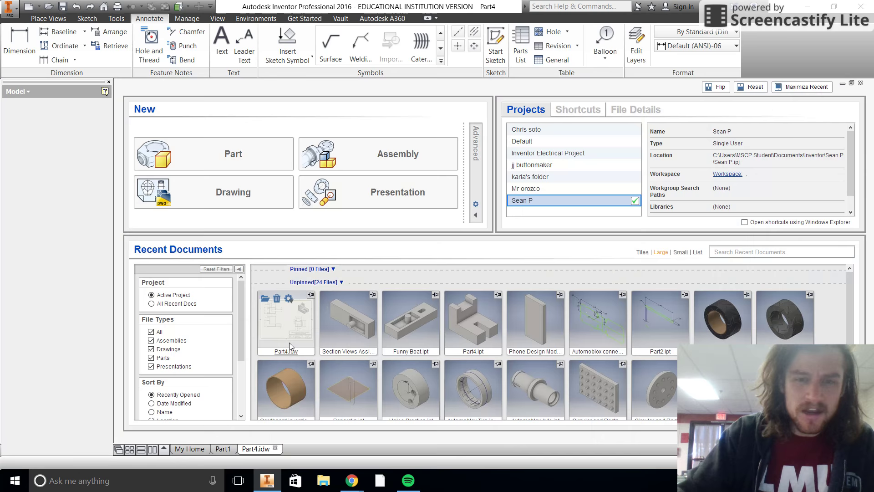
pyautogui.click(229, 448)
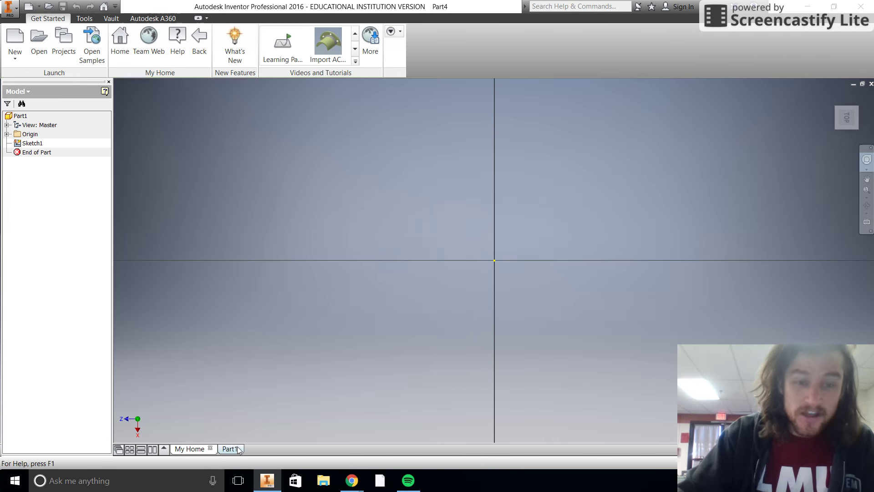
# Step: Draw a 5.000 by 2.000 rectangle in Sketch1 from a placed corner
pyautogui.click(25, 63)
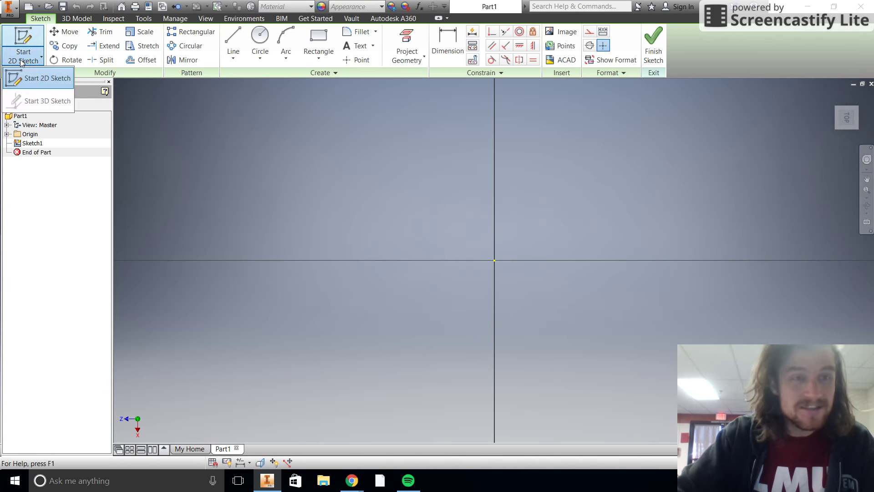
pyautogui.click(25, 63)
pyautogui.click(319, 40)
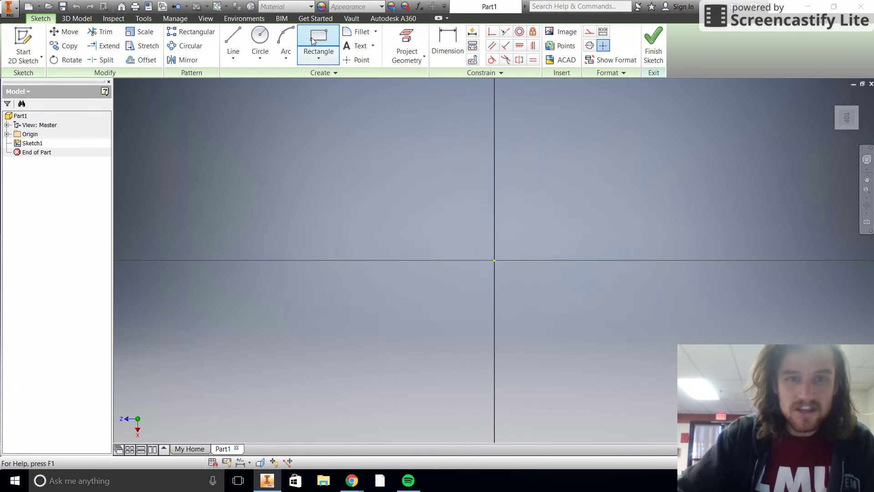
pyautogui.click(238, 126)
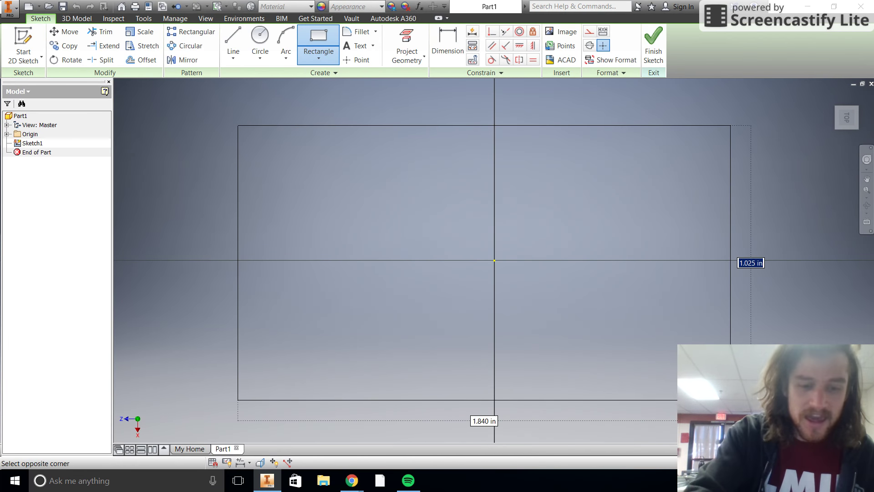
pyautogui.write('3')
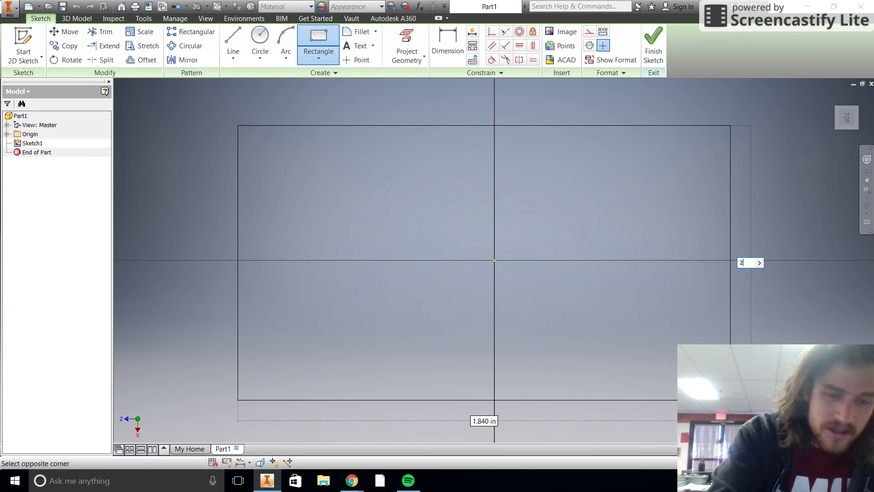
pyautogui.press('Return')
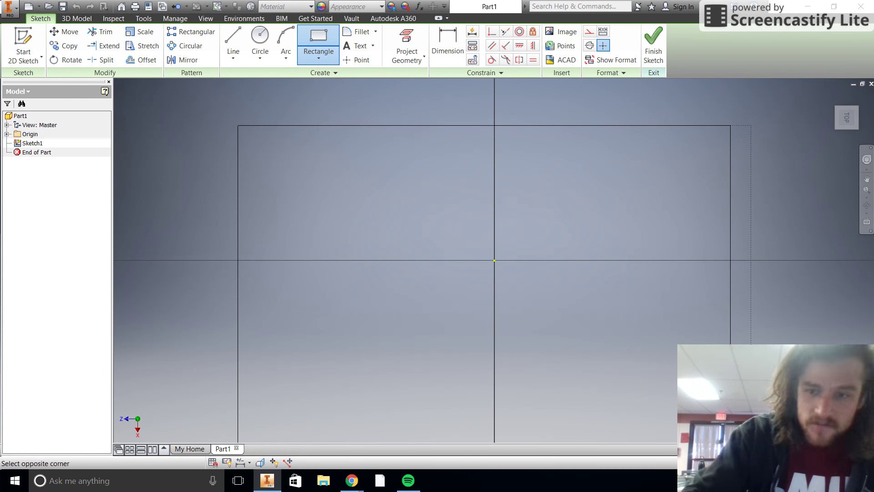
# Step: Bring the whole rectangle into view and finish Sketch1
pyautogui.scroll(-4, 645, 294)
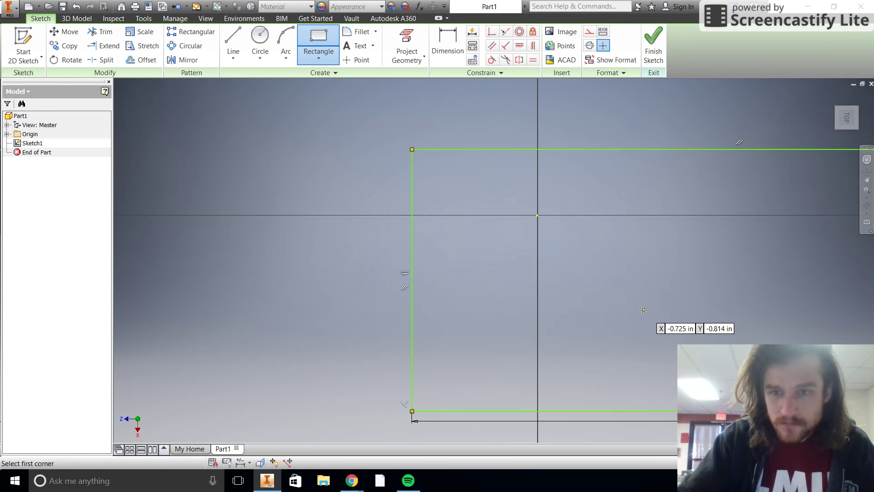
pyautogui.moveTo(644, 304); pyautogui.dragTo(403, 312, button='middle')
pyautogui.scroll(-5, 404, 314)
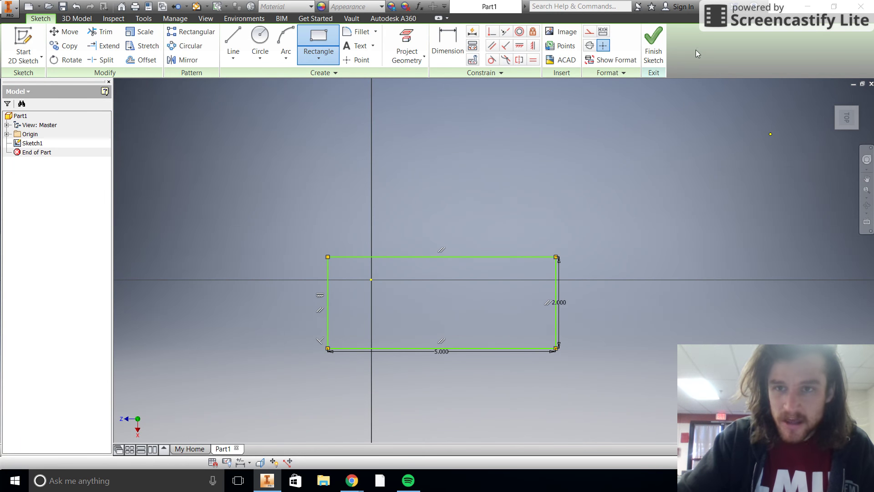
pyautogui.click(652, 51)
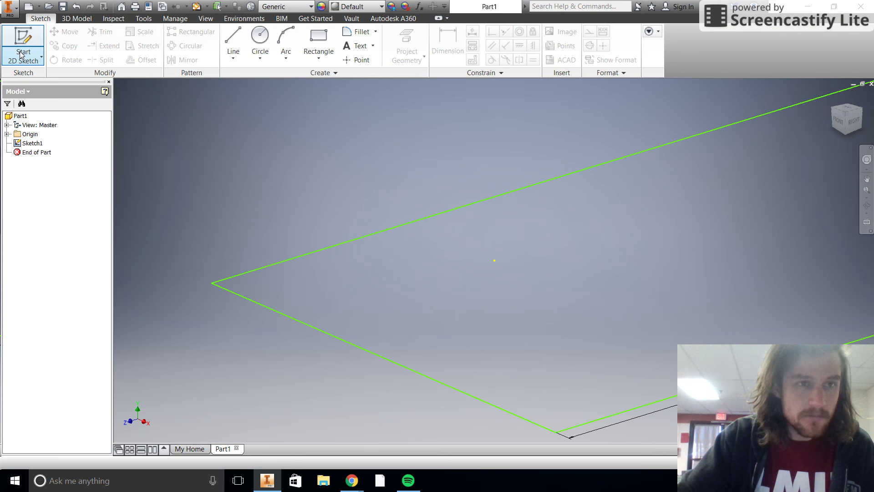
# Step: Extrude the rectangle 3 in into Extrusion1 and centre the block in view
pyautogui.click(77, 19)
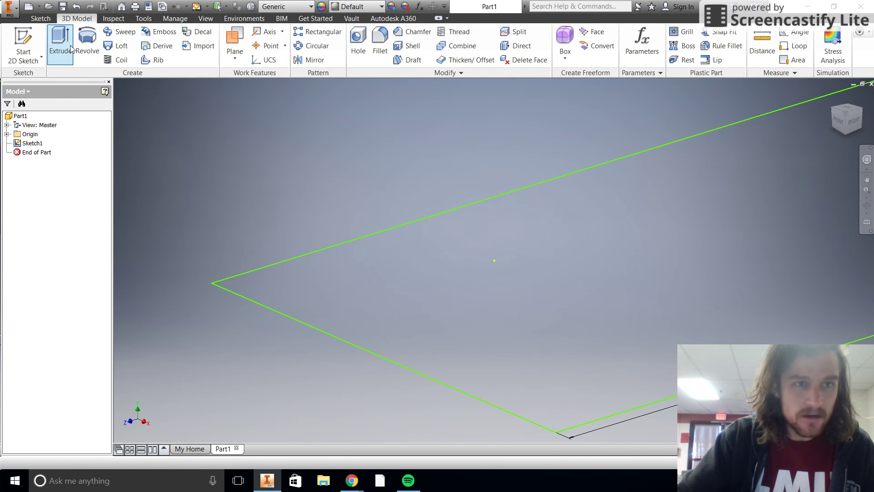
pyautogui.click(60, 41)
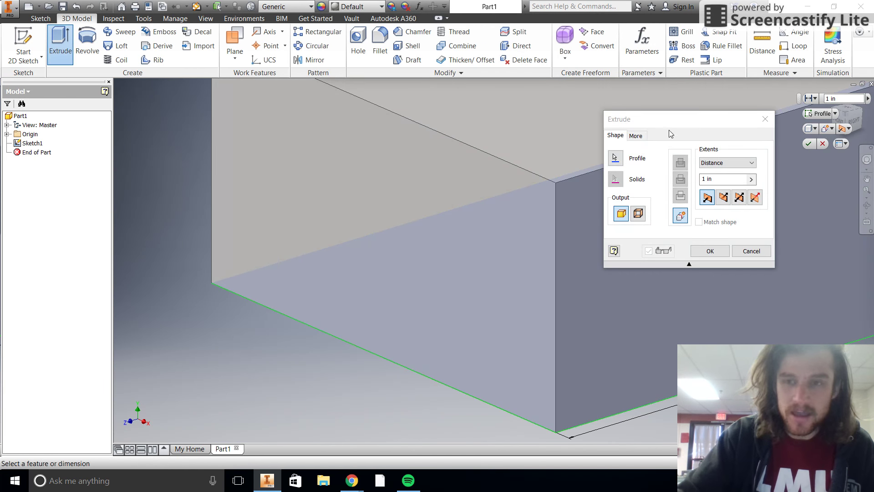
pyautogui.click(721, 180)
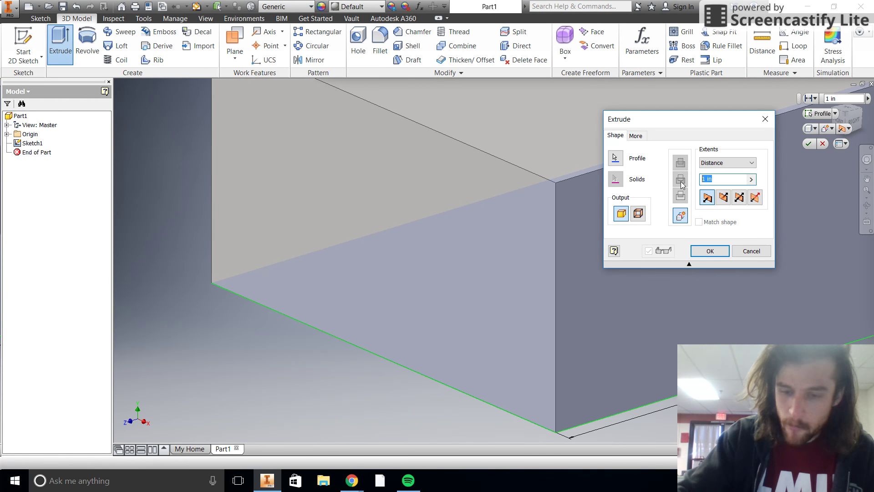
pyautogui.write('3')
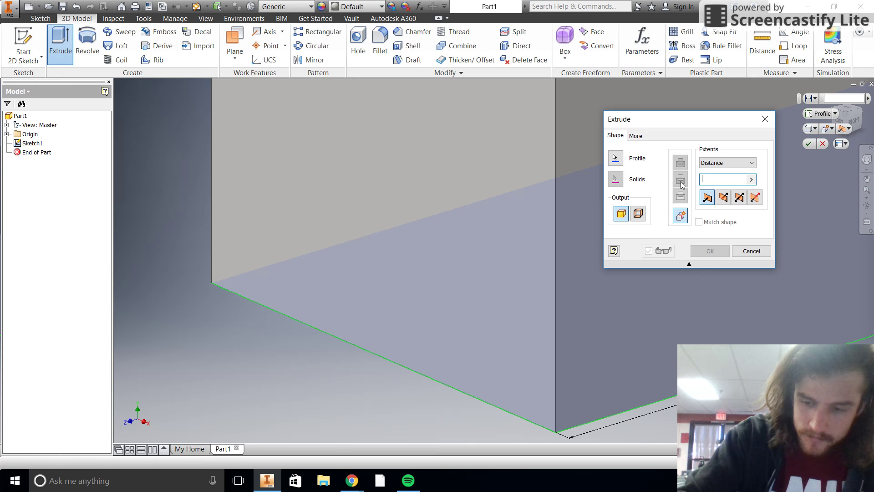
pyautogui.press('Return')
pyautogui.scroll(-4, 681, 181)
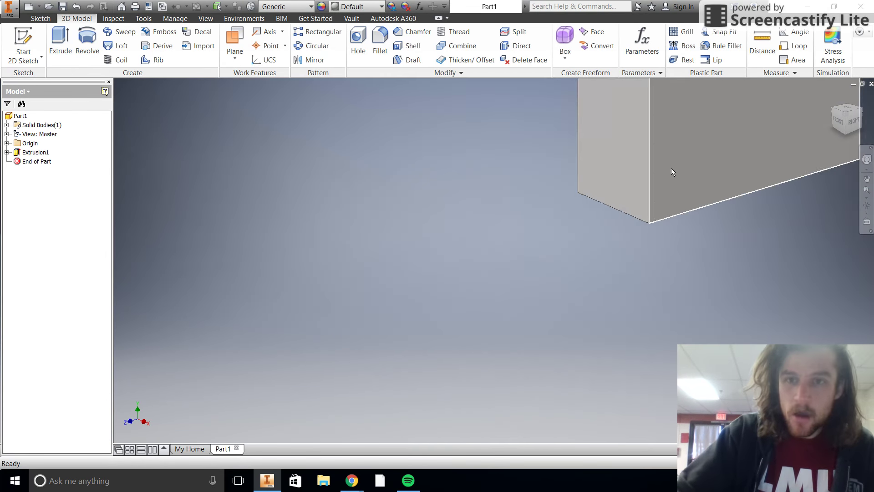
pyautogui.moveTo(679, 165); pyautogui.dragTo(396, 338, button='middle')
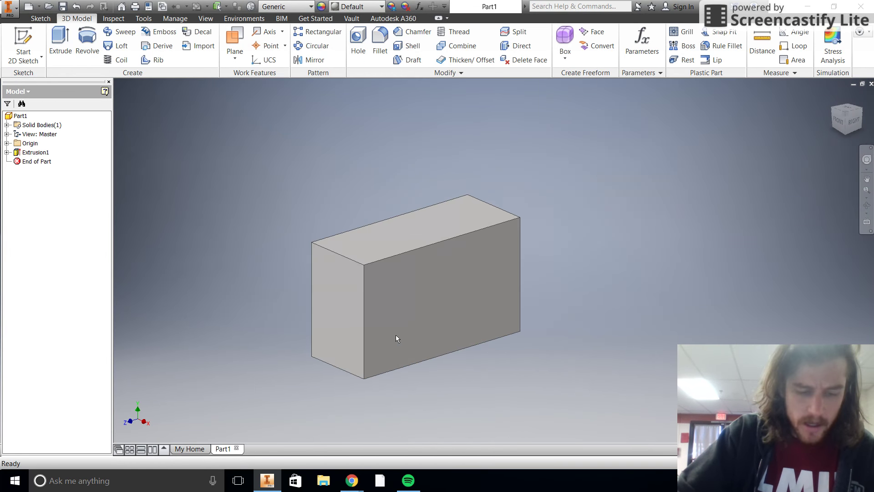
# Step: Select the block's top face, briefly reopen Sketch1, then return to the solid
pyautogui.click(423, 228)
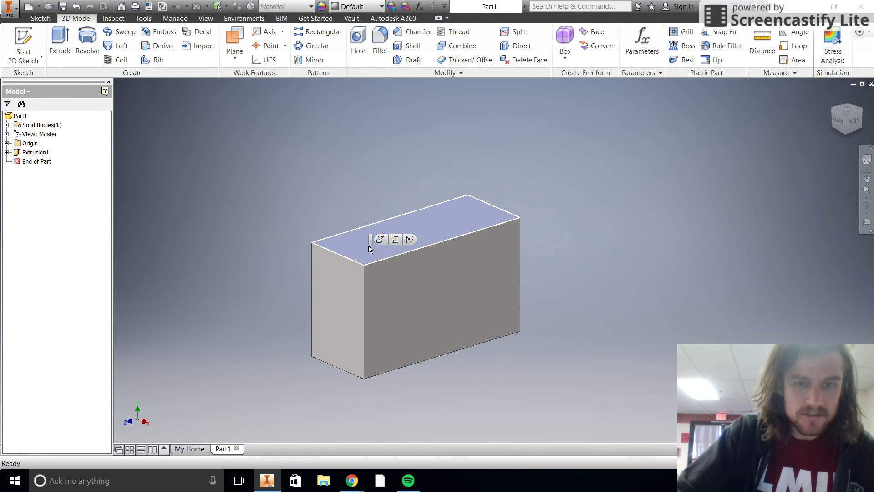
pyautogui.click(393, 240)
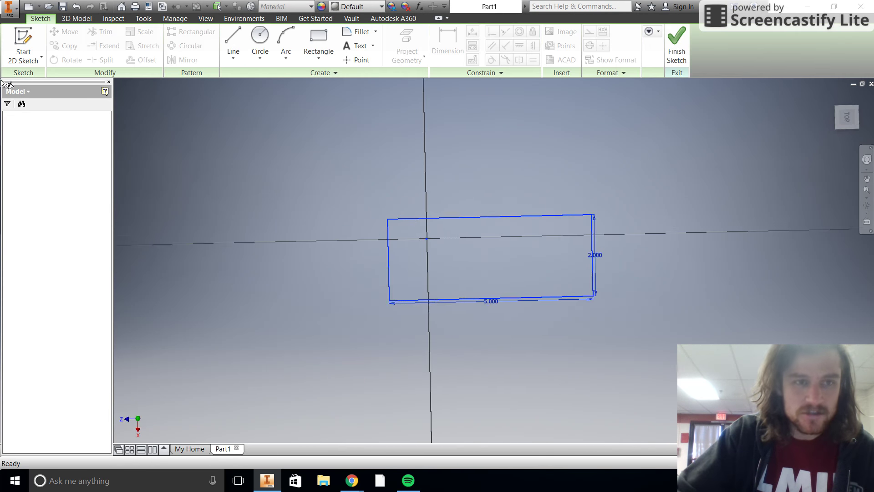
pyautogui.click(76, 18)
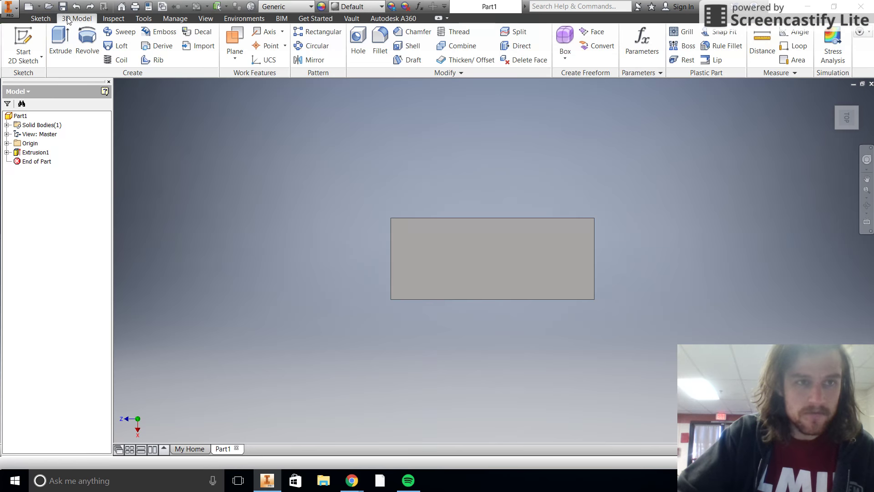
# Step: Start Sketch2 on the block's face and settle on the flat TOP view
pyautogui.click(20, 52)
pyautogui.click(477, 249)
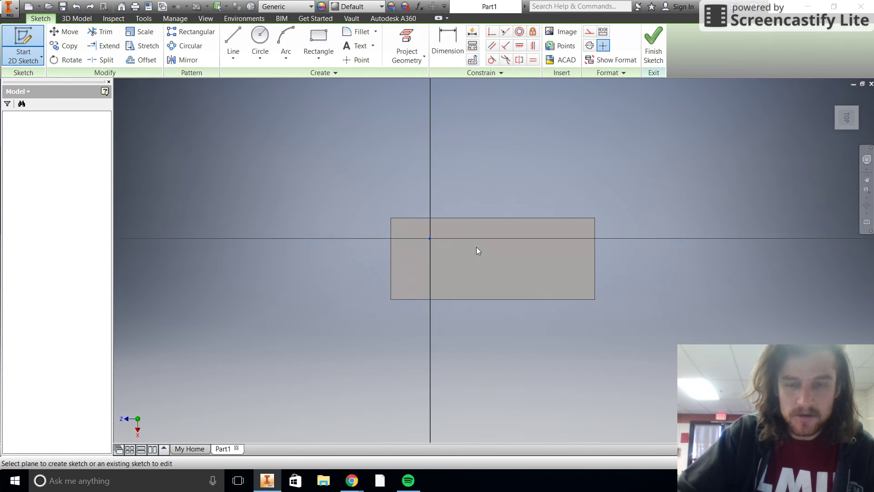
pyautogui.click(837, 125)
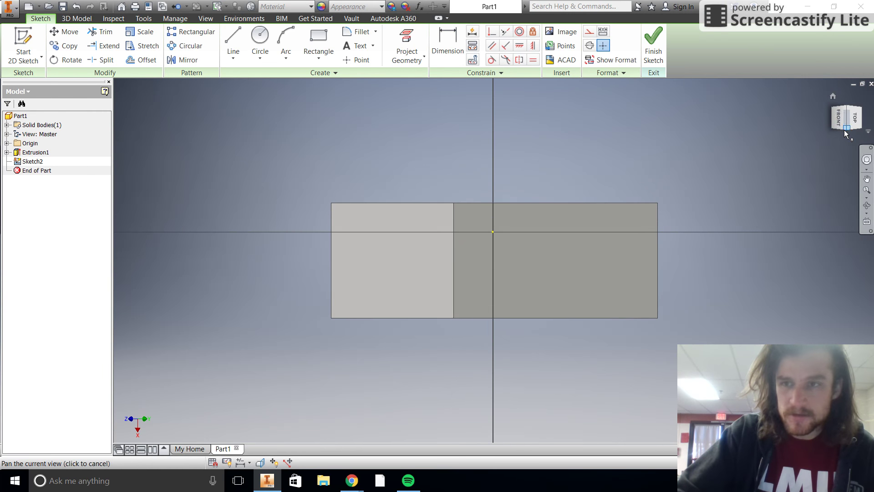
pyautogui.click(845, 130)
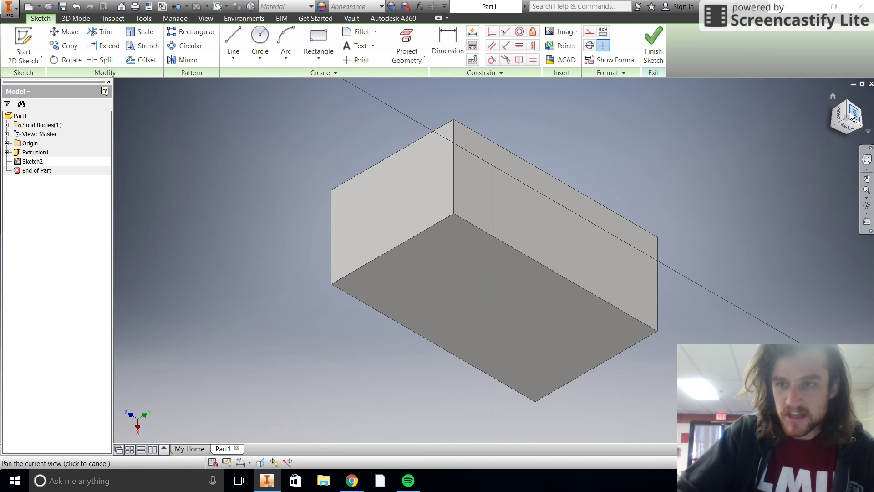
pyautogui.click(852, 115)
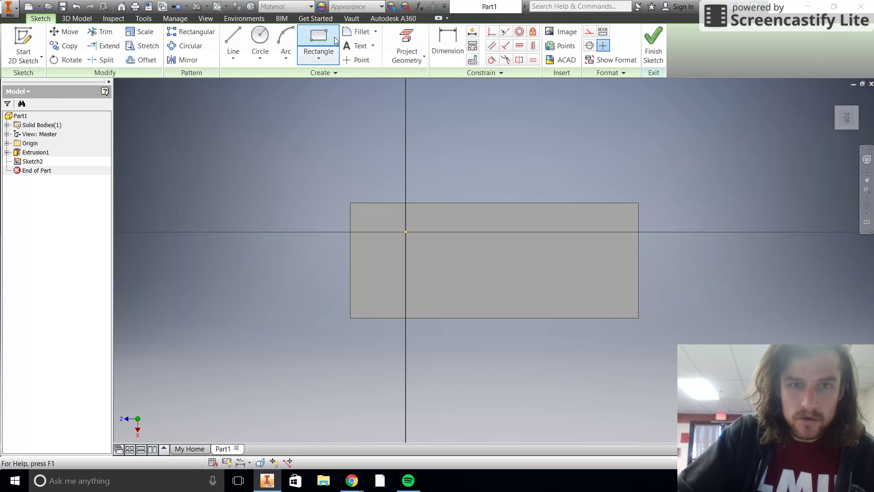
# Step: Draw a construction line across the block, starting from its left edge
pyautogui.click(357, 59)
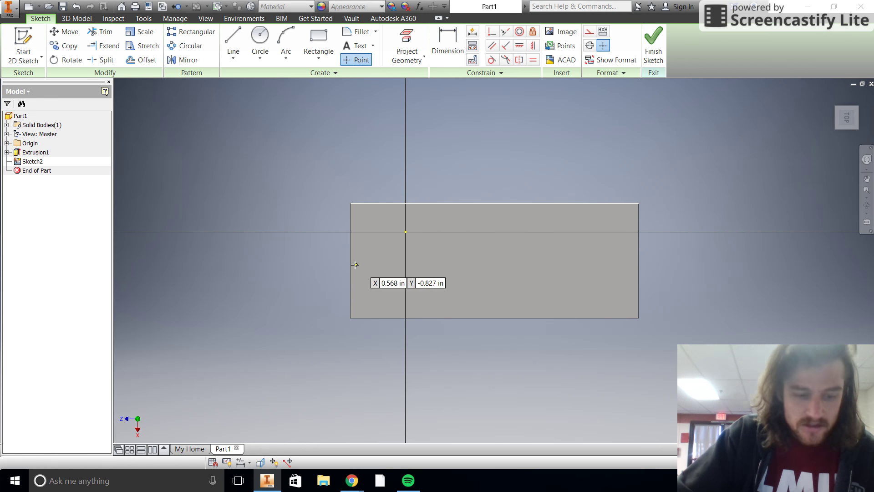
pyautogui.click(233, 39)
pyautogui.click(589, 32)
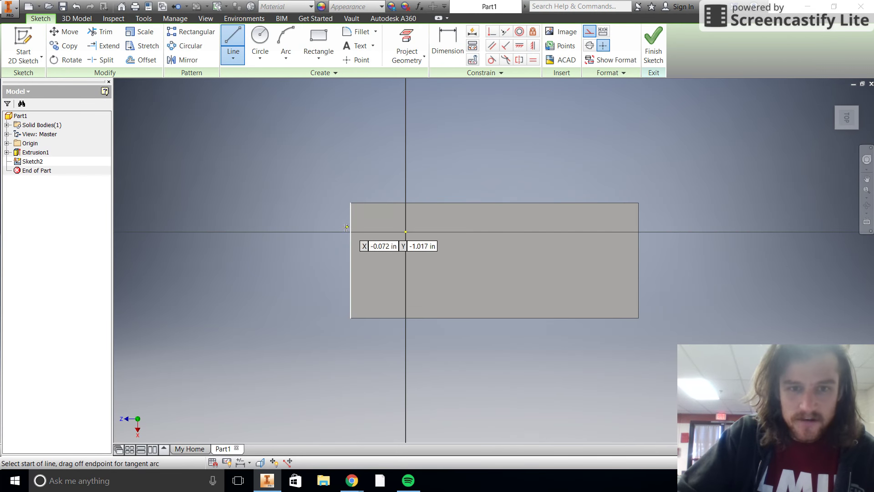
pyautogui.click(350, 260)
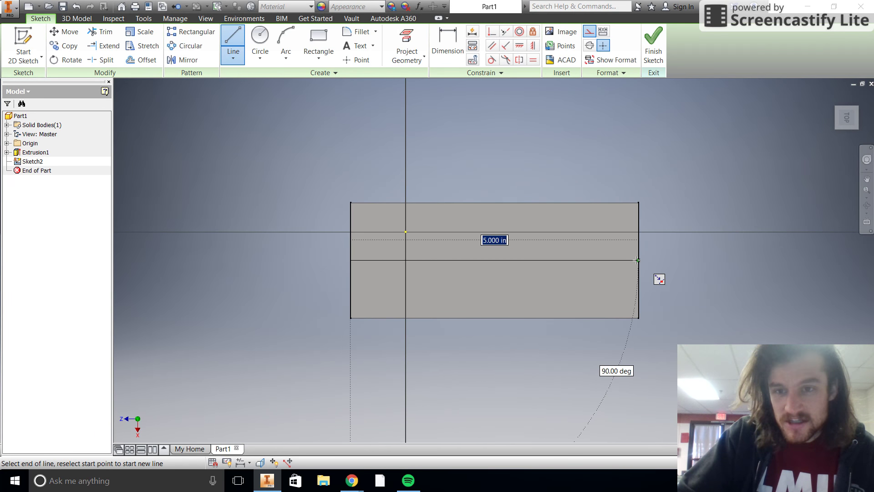
pyautogui.press('Escape')
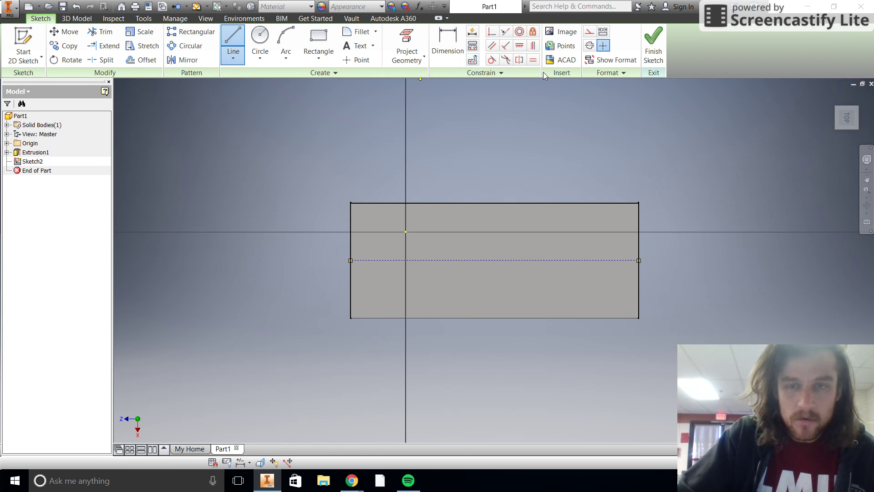
# Step: Place four hole-centre points along the construction line
pyautogui.click(357, 59)
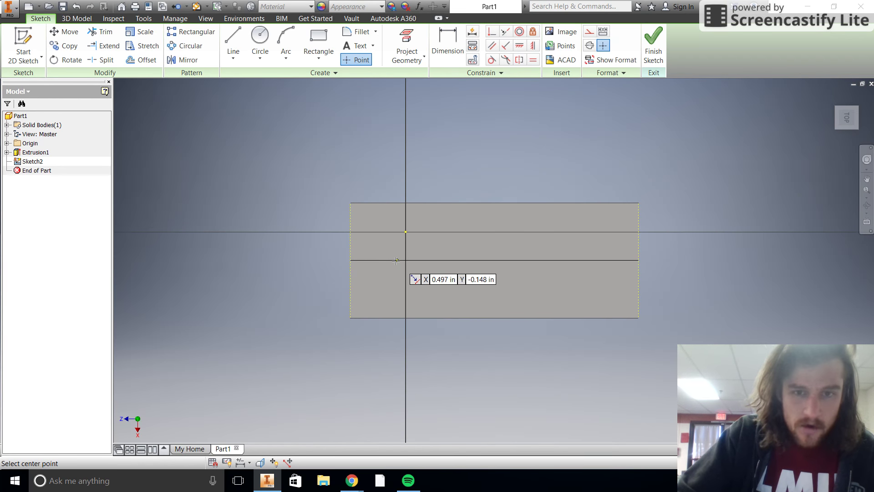
pyautogui.click(396, 260)
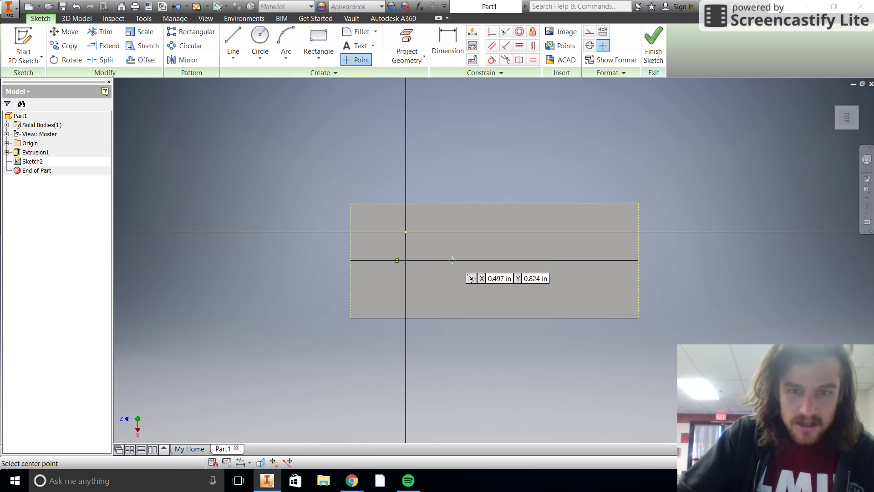
pyautogui.click(453, 260)
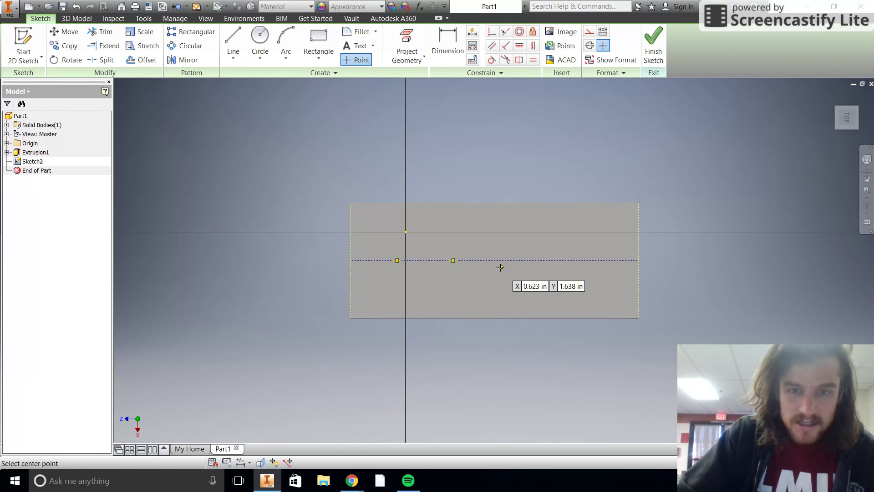
pyautogui.click(527, 260)
pyautogui.click(588, 260)
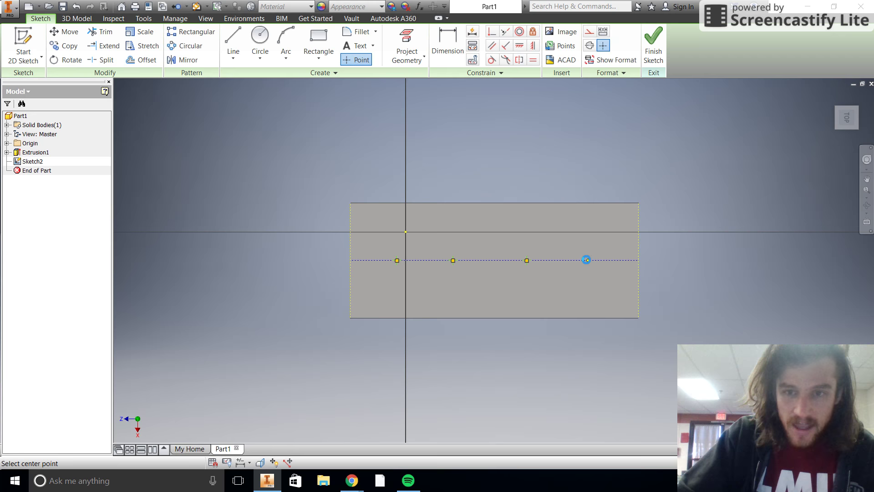
# Step: Dimension the first point .750 from the left edge and the second 1.000 further
pyautogui.click(444, 38)
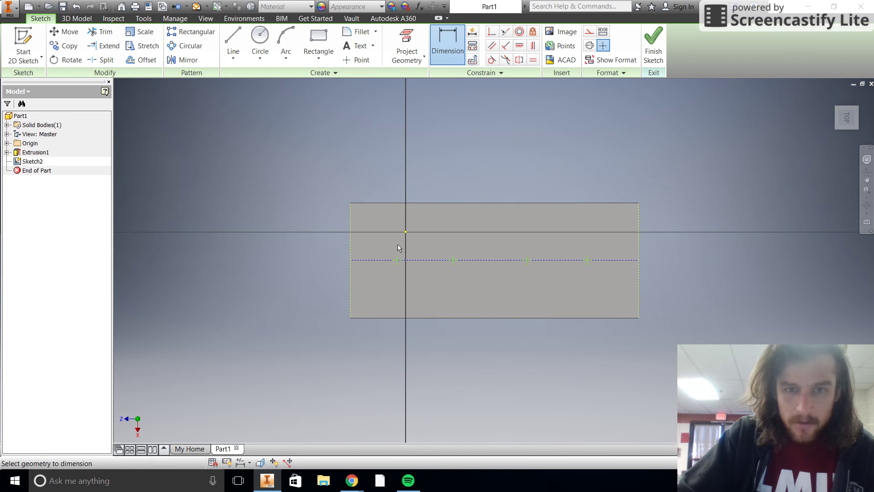
pyautogui.click(396, 261)
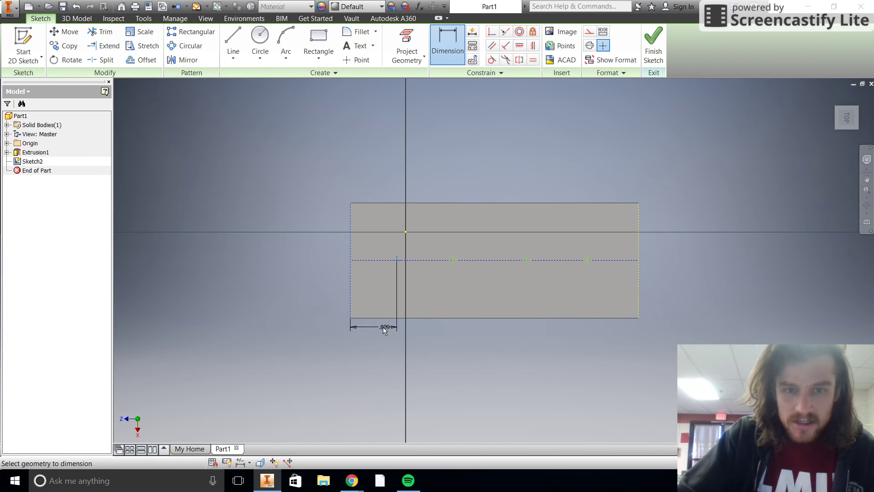
pyautogui.click(378, 347)
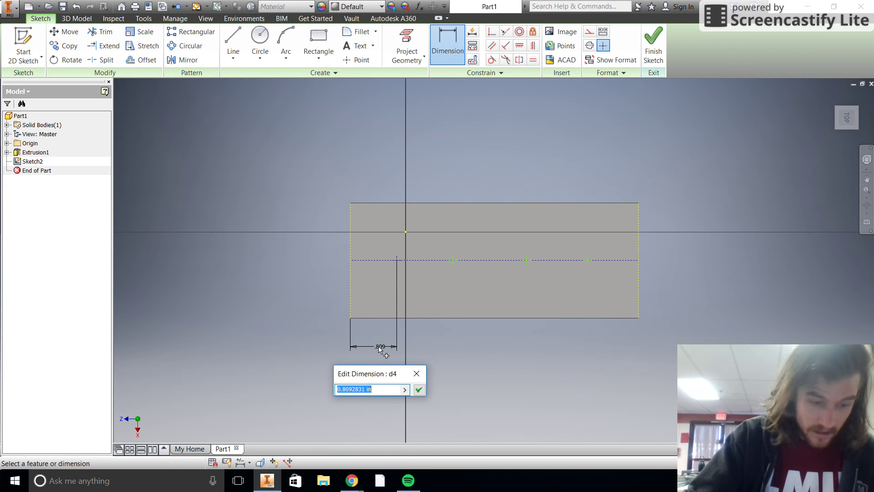
pyautogui.write('.75')
pyautogui.press('Return')
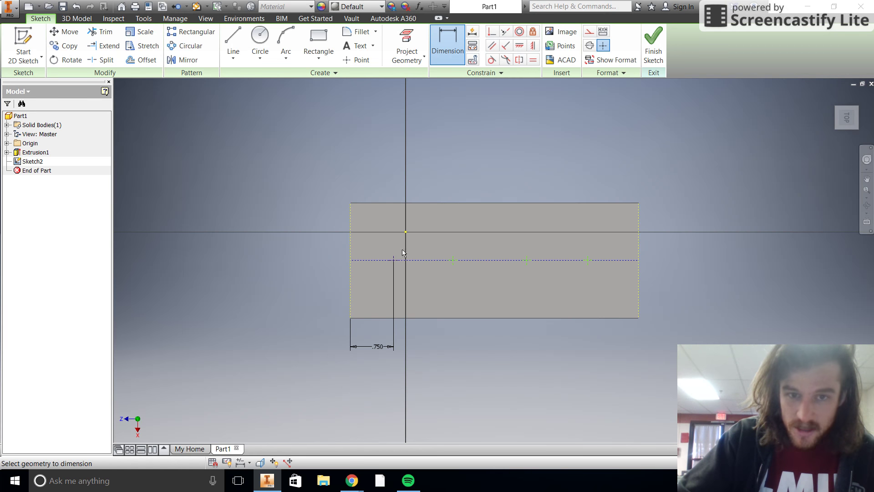
pyautogui.click(452, 260)
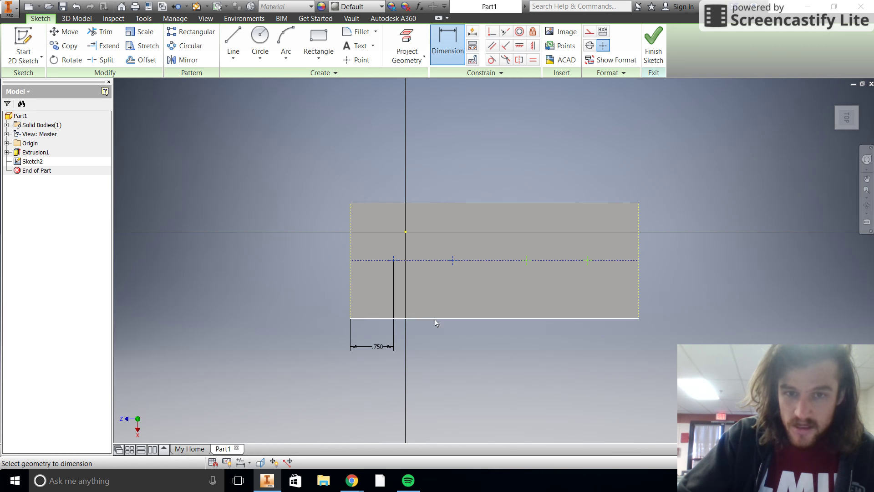
pyautogui.click(435, 348)
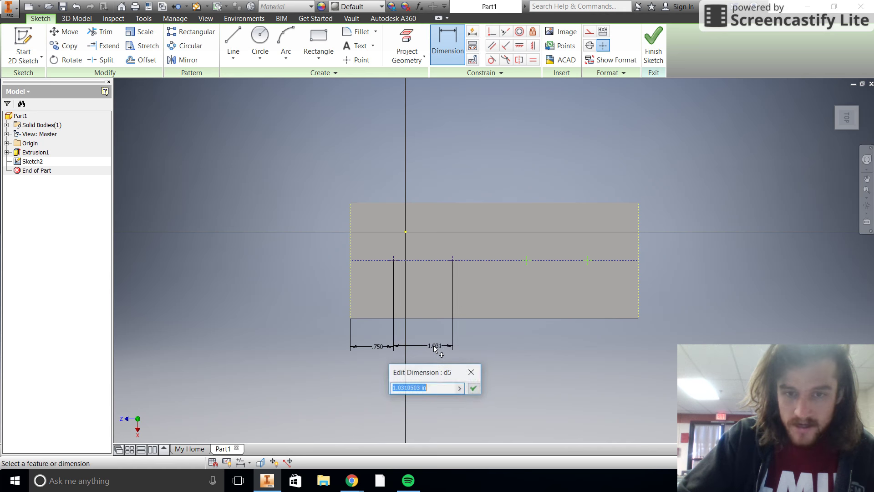
pyautogui.write('1')
pyautogui.press('Return')
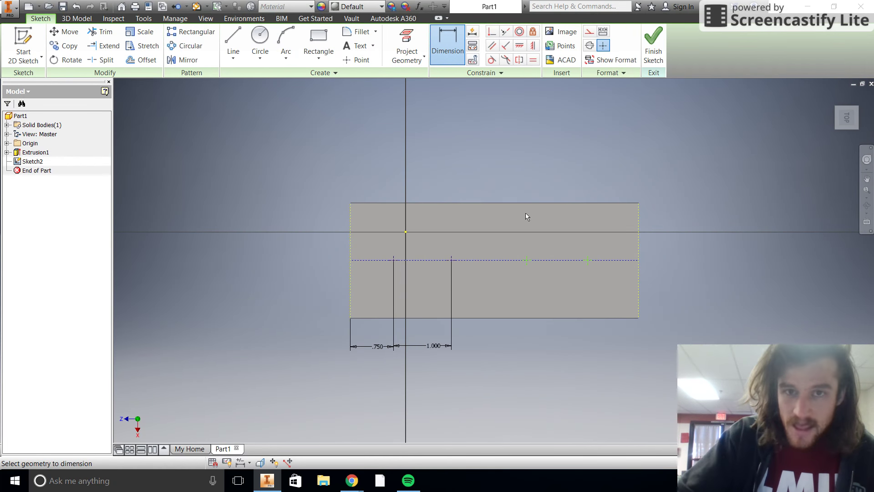
# Step: Space the third and fourth points 1.250 apart each, then finish Sketch2
pyautogui.click(526, 260)
pyautogui.click(505, 347)
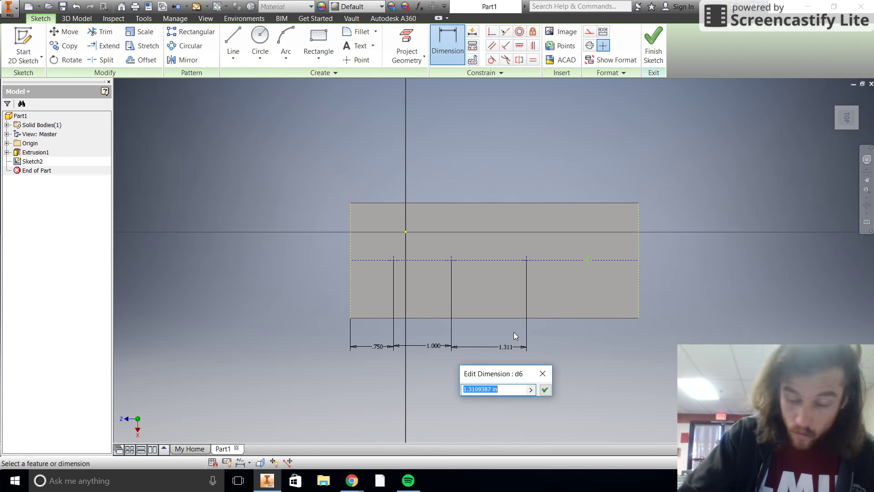
pyautogui.write('1.25')
pyautogui.press('Return')
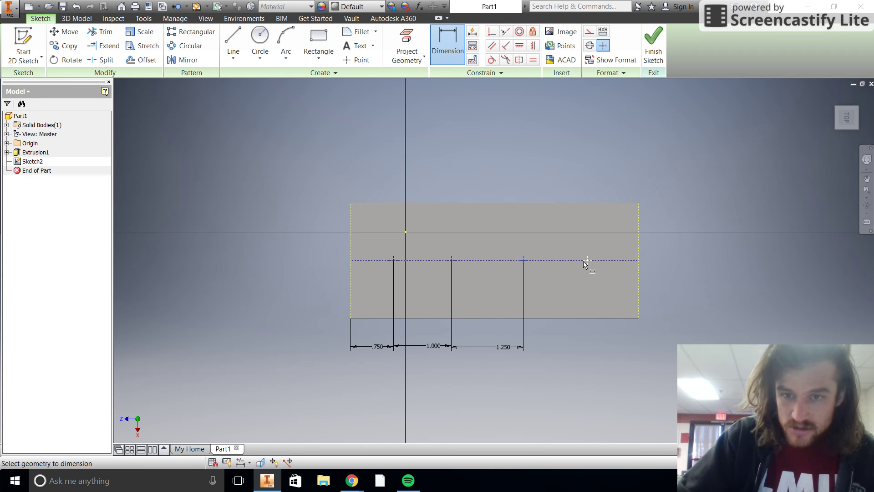
pyautogui.click(587, 261)
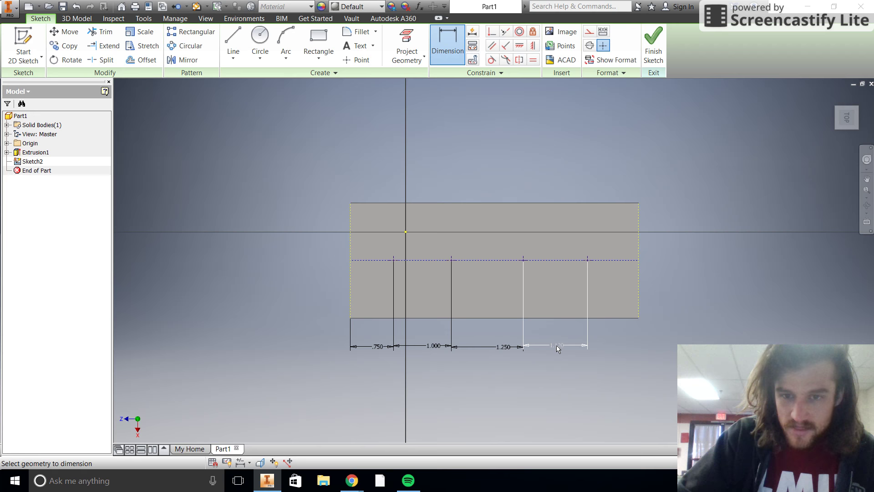
pyautogui.click(556, 345)
pyautogui.write('1.25')
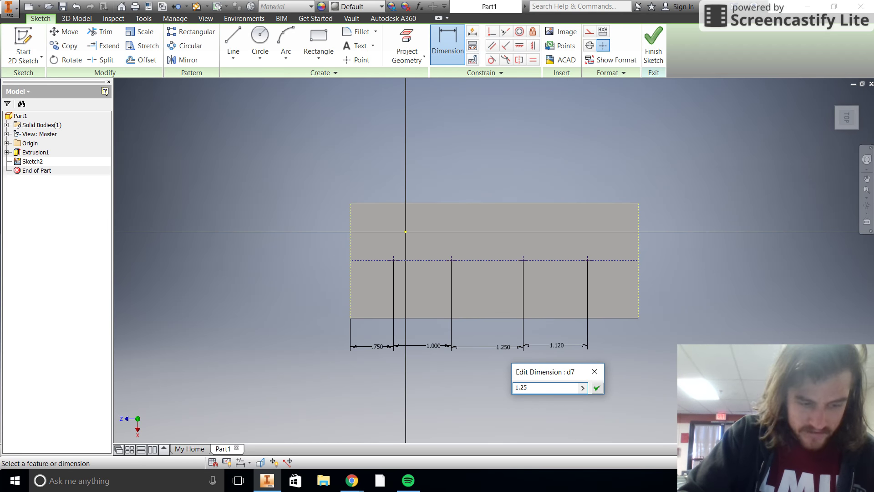
pyautogui.press('Return')
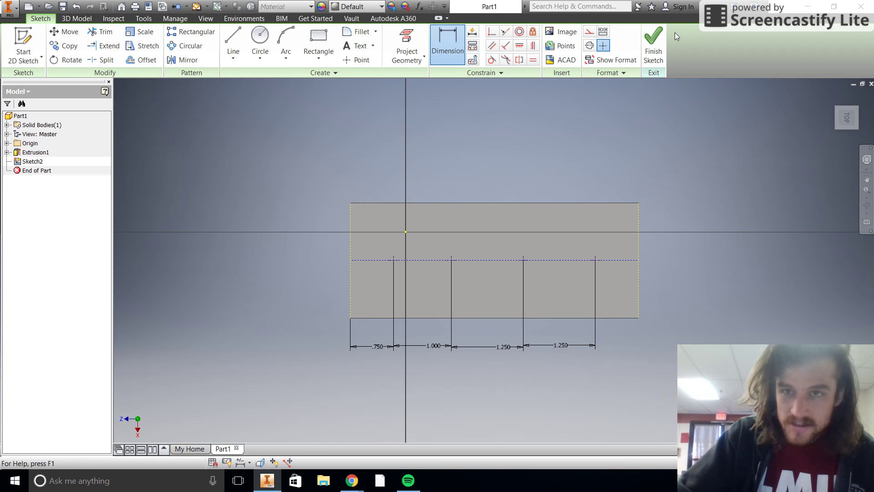
pyautogui.click(654, 43)
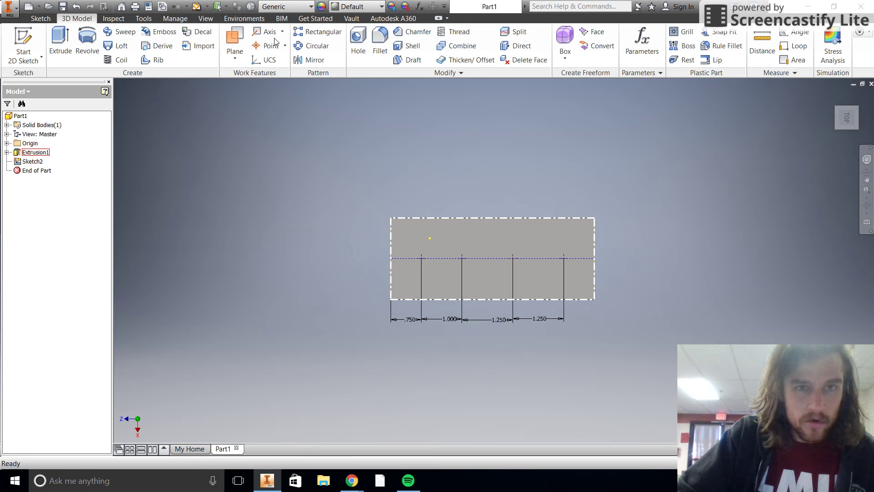
pyautogui.click(358, 40)
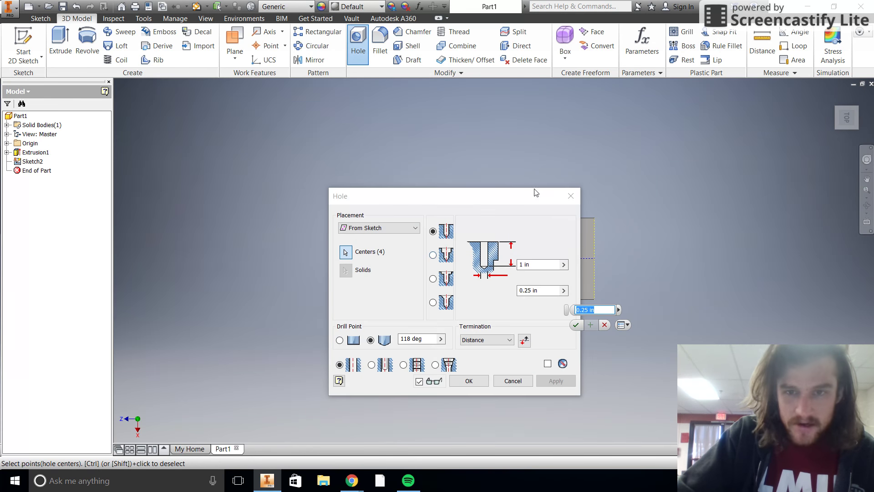
pyautogui.moveTo(535, 192); pyautogui.dragTo(305, 164)
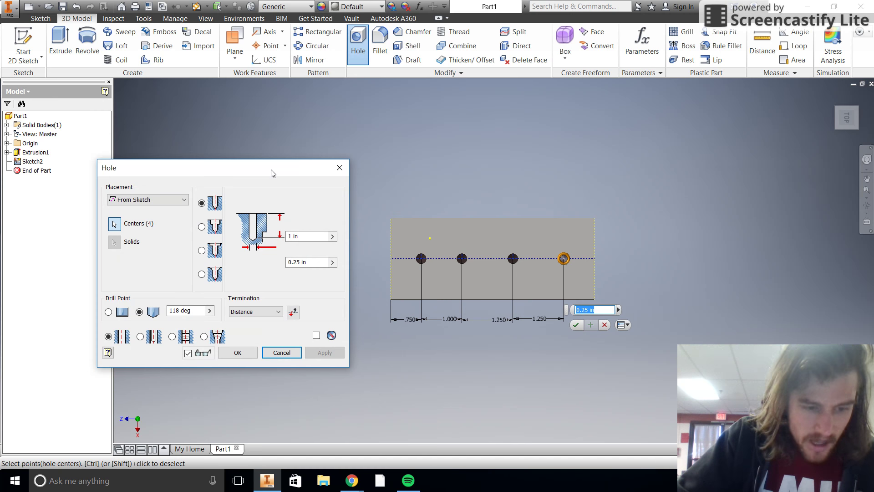
pyautogui.moveTo(262, 172); pyautogui.dragTo(242, 151)
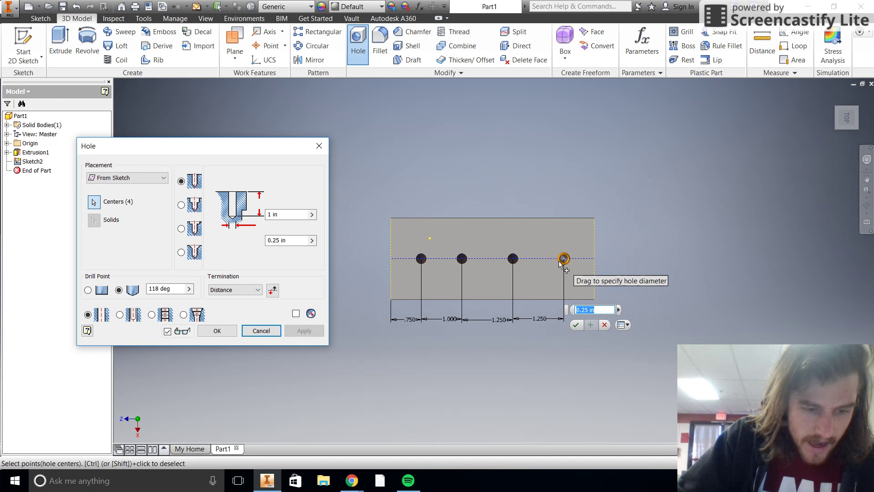
pyautogui.click(430, 262)
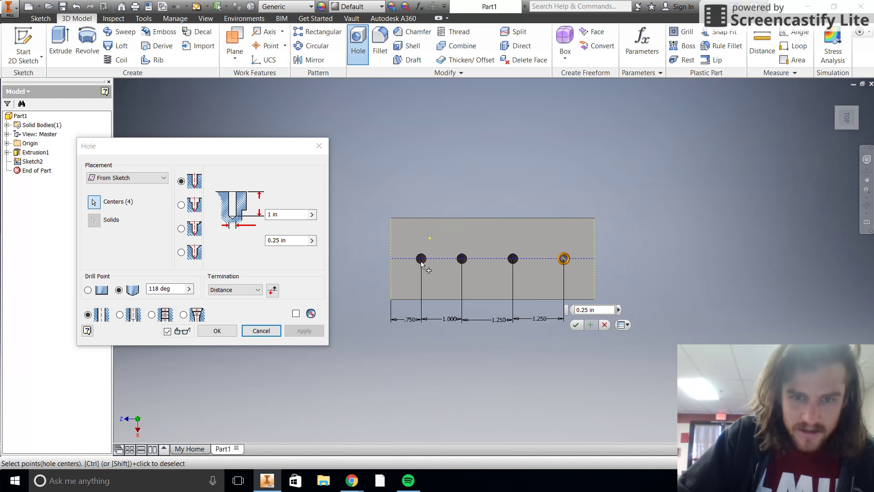
pyautogui.click(605, 324)
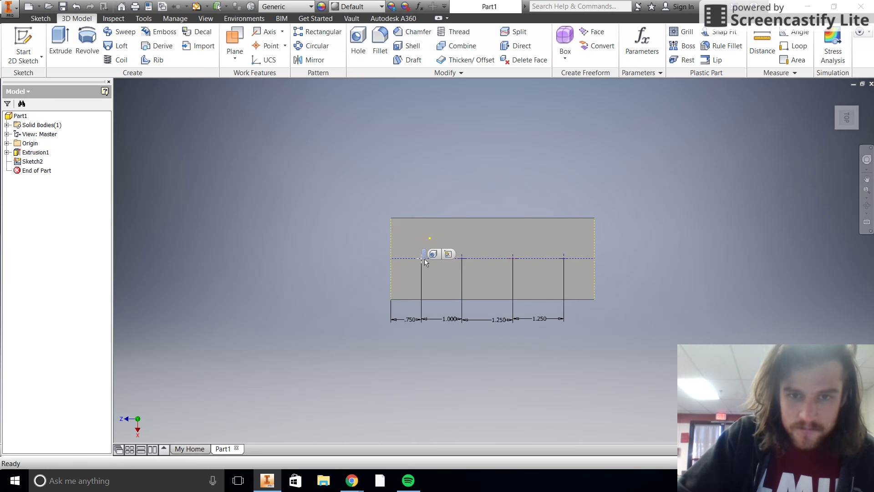
# Step: Create Hole1 as a spotface hole with 0.375 in spotface diameter, 0.25 in deep
pyautogui.press('h')
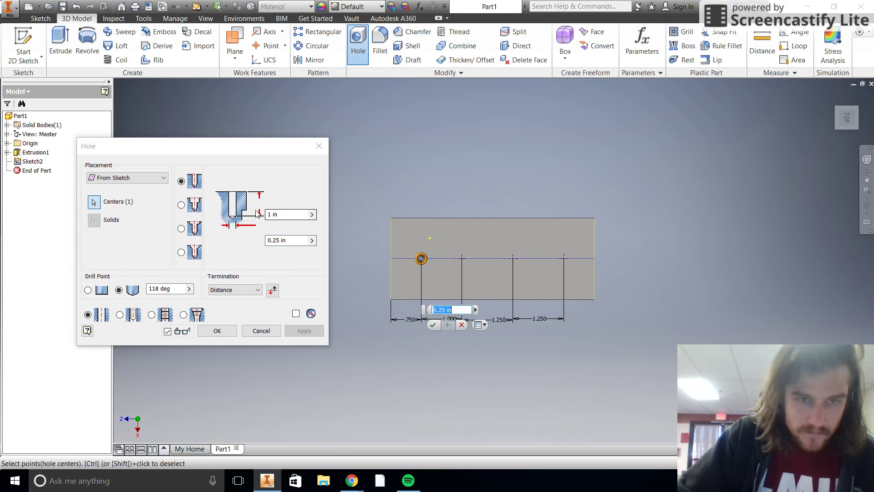
pyautogui.click(181, 230)
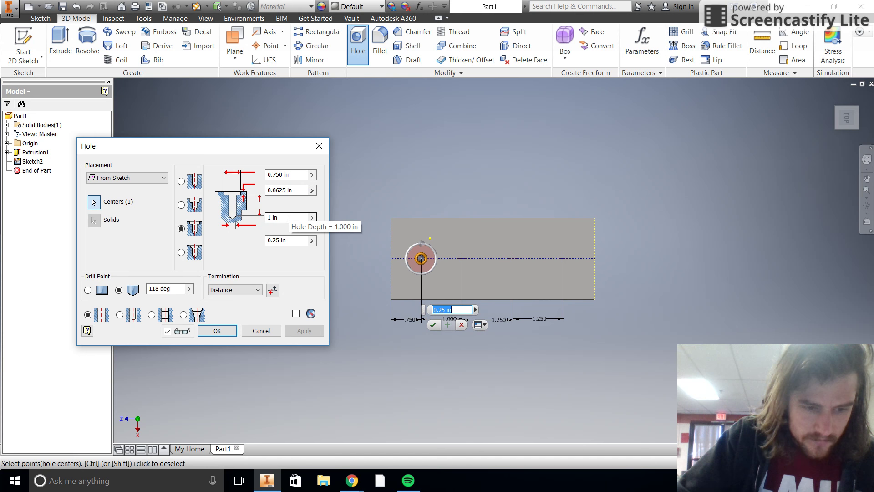
pyautogui.click(292, 241)
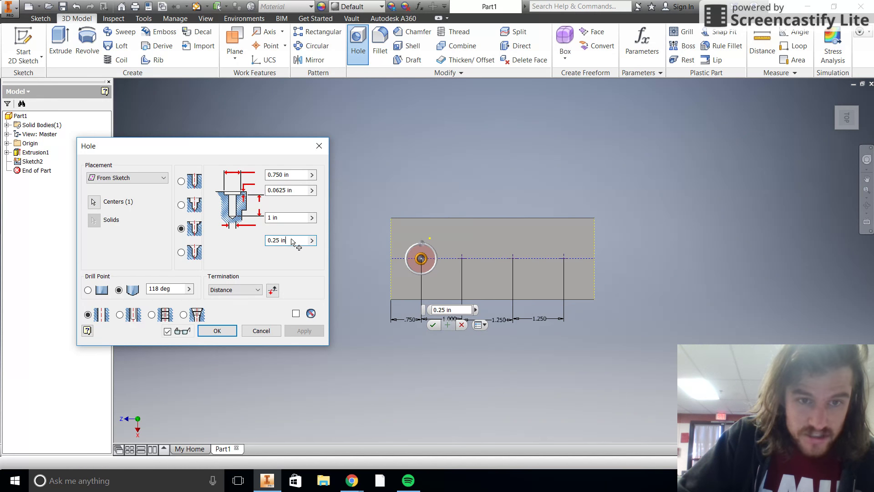
pyautogui.click(295, 218)
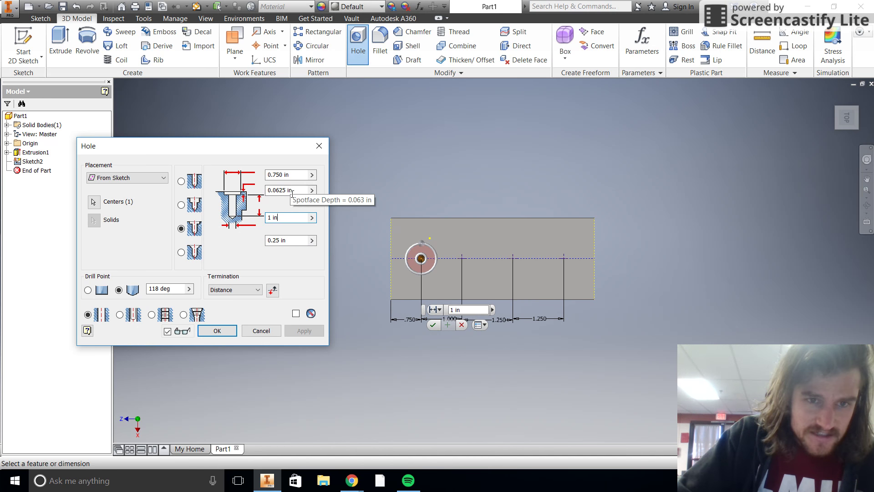
pyautogui.click(292, 175)
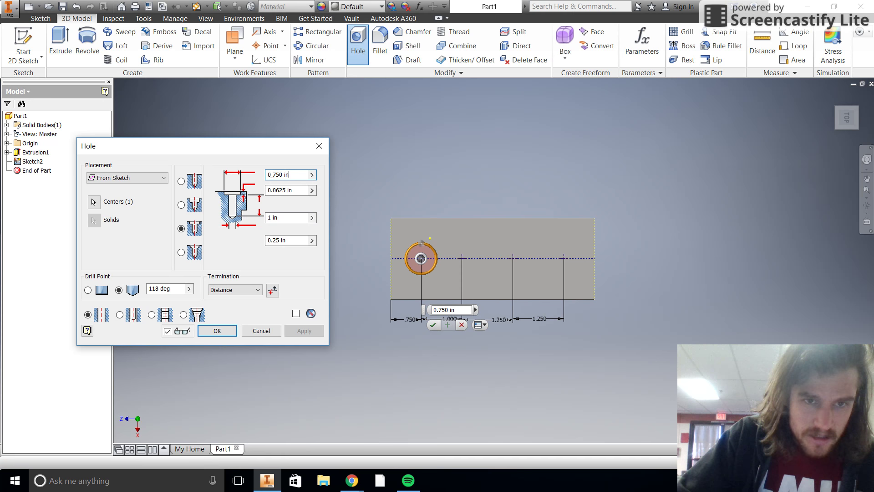
pyautogui.write('3')
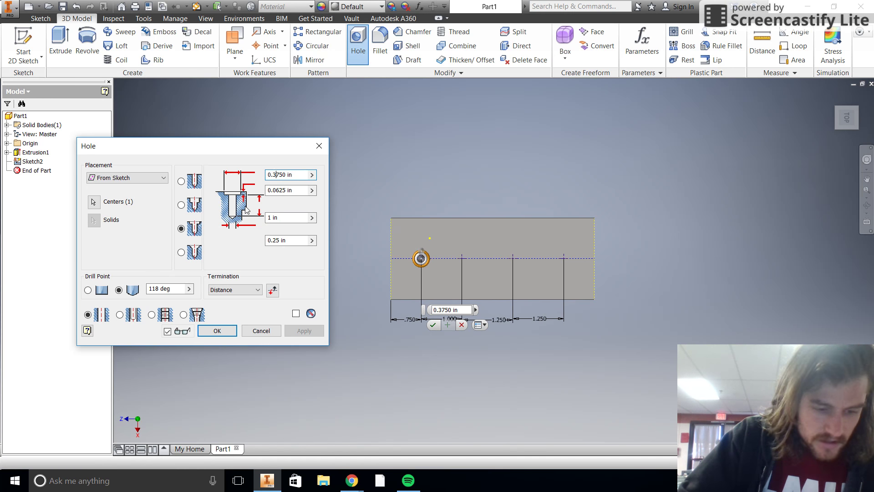
pyautogui.click(278, 190)
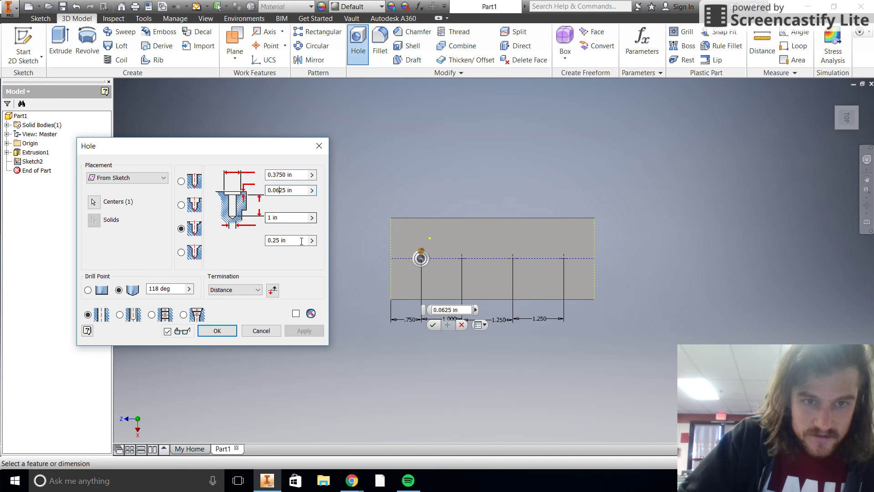
pyautogui.press('BackSpace')
pyautogui.press('BackSpace')
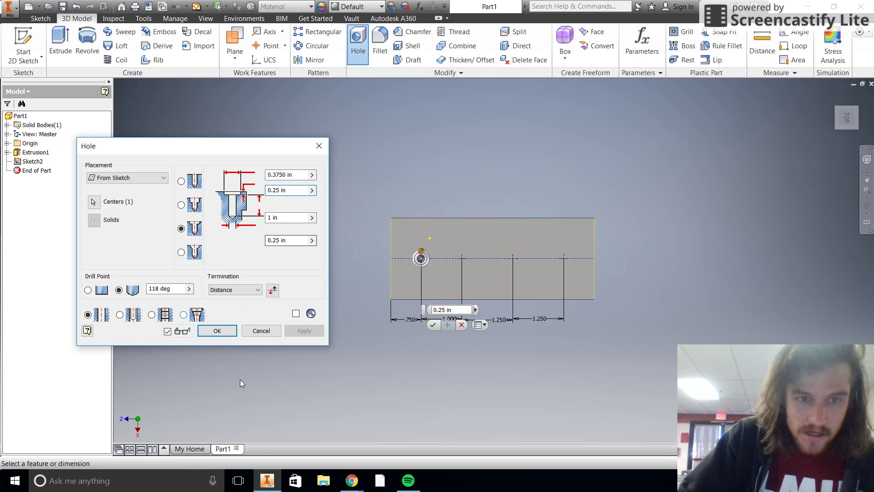
pyautogui.click(217, 330)
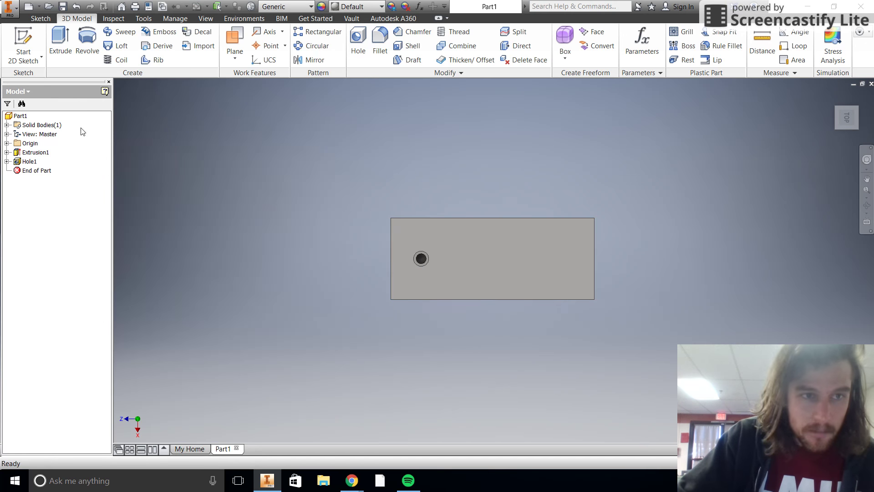
# Step: Share Sketch2 from Hole1, then start and cancel another hole
pyautogui.click(7, 161)
pyautogui.rightClick(35, 170)
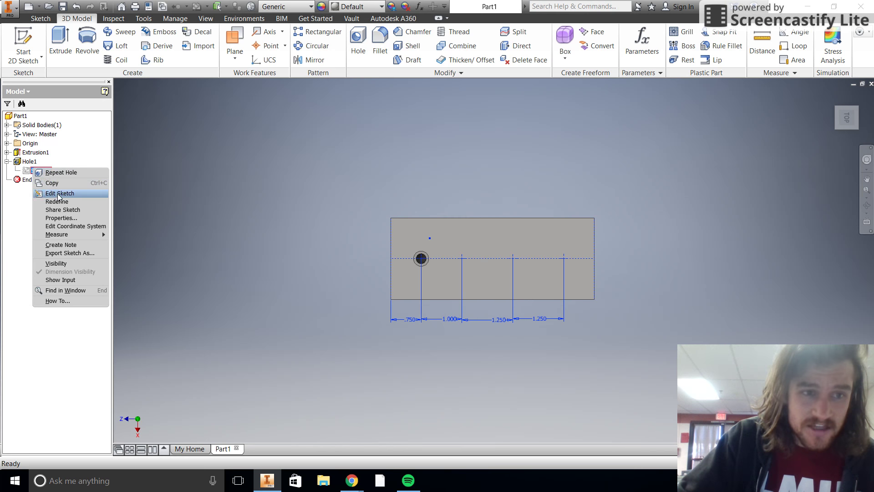
pyautogui.click(64, 210)
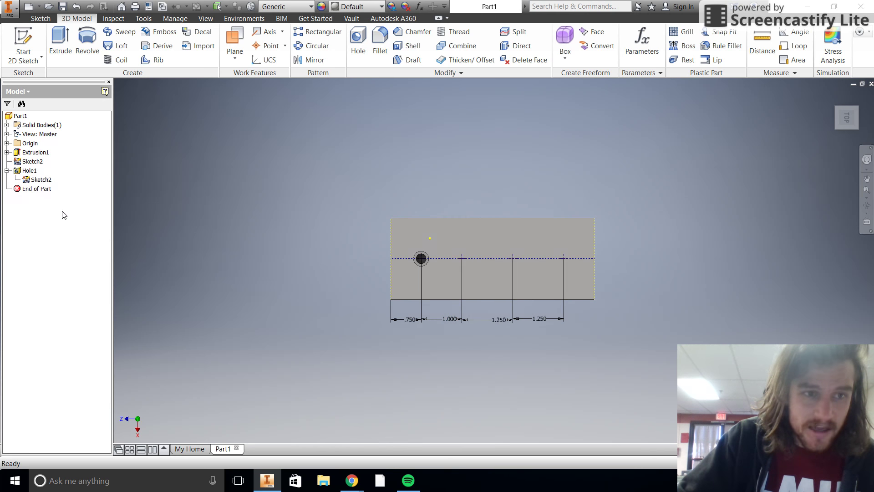
pyautogui.rightClick(463, 260)
pyautogui.click(490, 272)
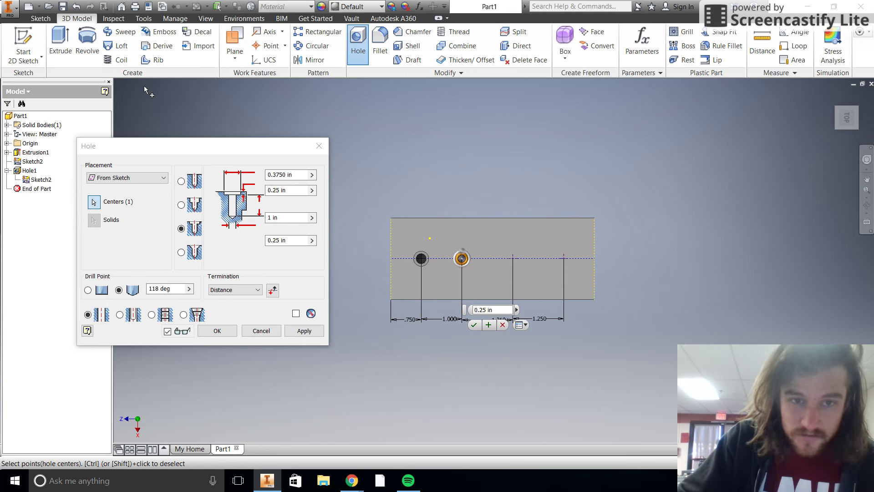
pyautogui.click(319, 146)
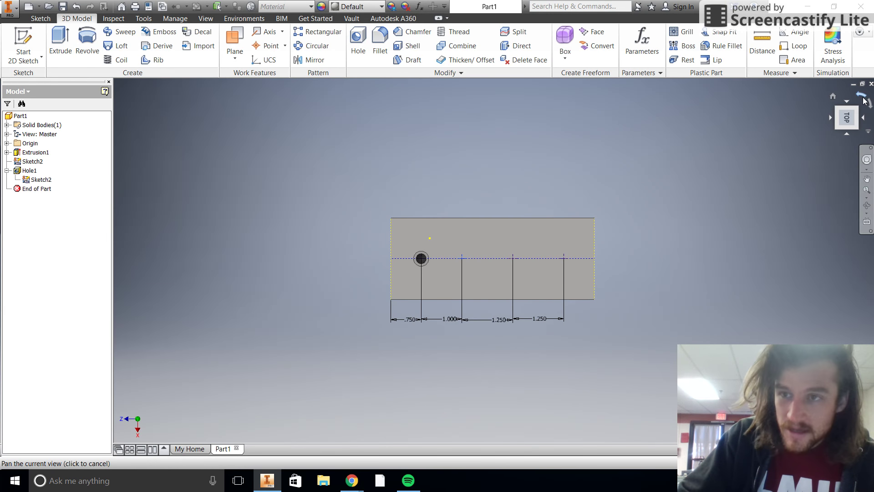
# Step: Return to the top view, undo the sharing and Hole1, and select Sketch2
pyautogui.click(860, 98)
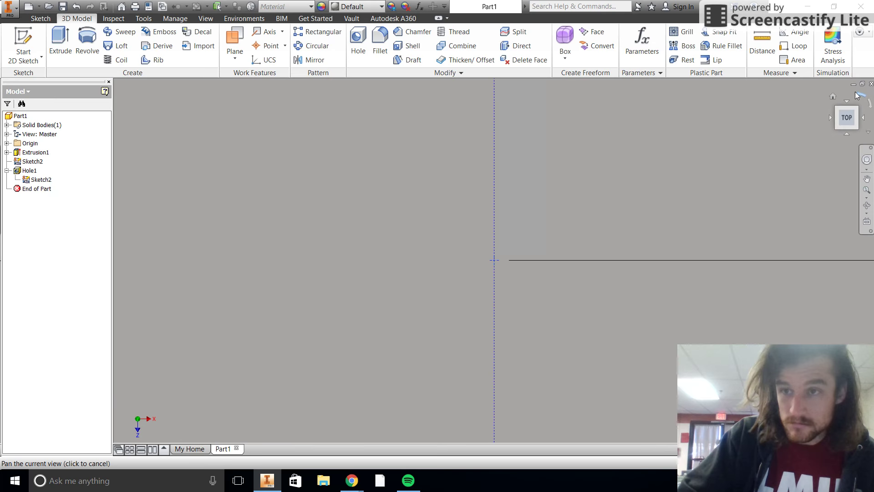
pyautogui.moveTo(846, 114); pyautogui.dragTo(662, 231)
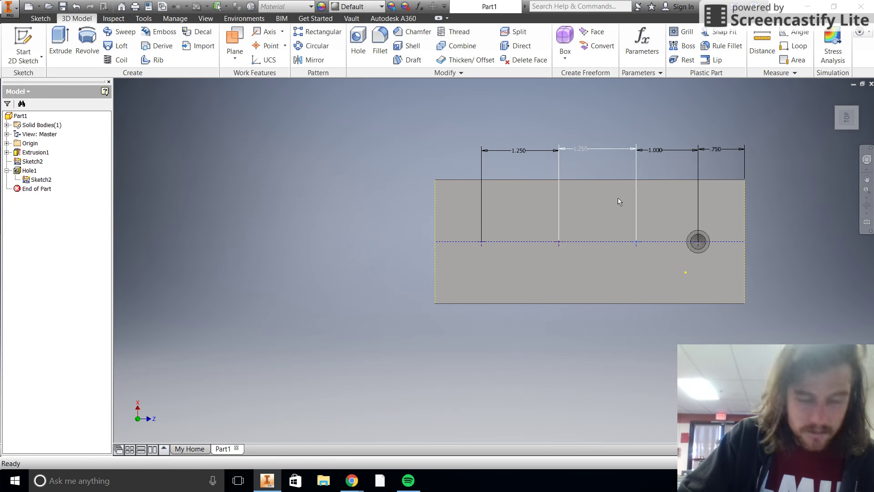
pyautogui.click(870, 108)
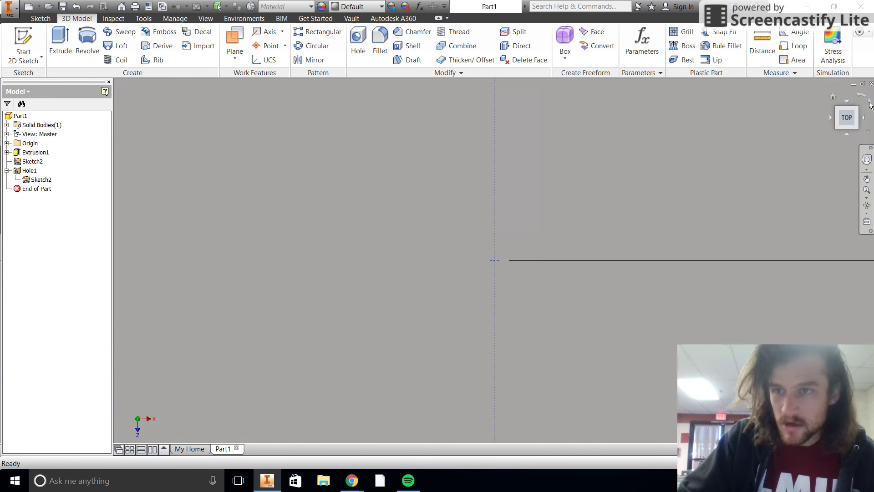
pyautogui.scroll(-5, 633, 253)
pyautogui.scroll(5, 631, 252)
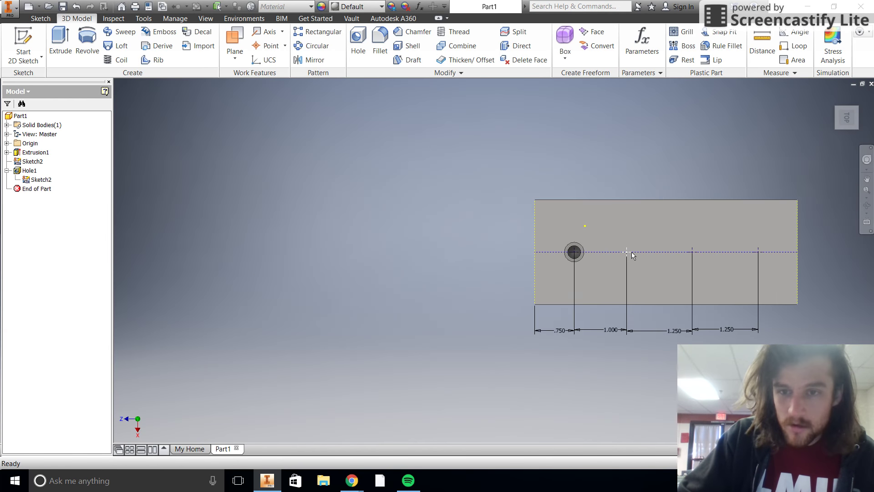
pyautogui.moveTo(589, 252); pyautogui.dragTo(379, 260, button='middle')
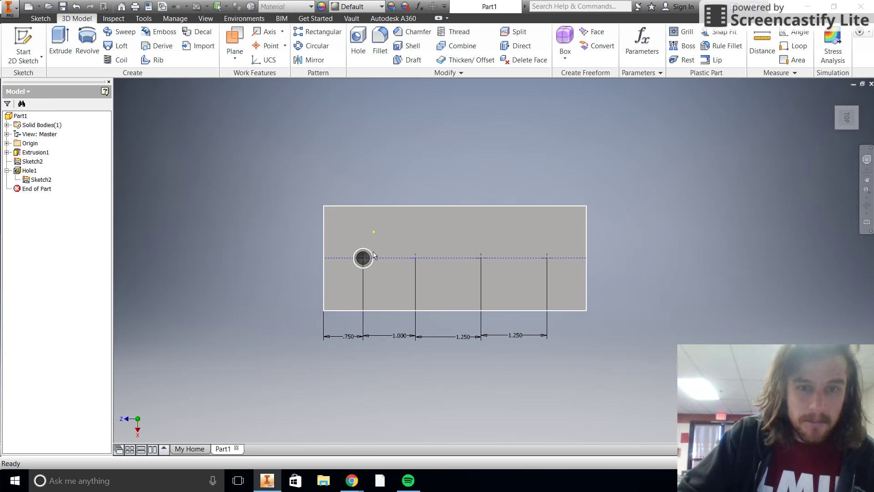
pyautogui.click(76, 6)
pyautogui.click(76, 6)
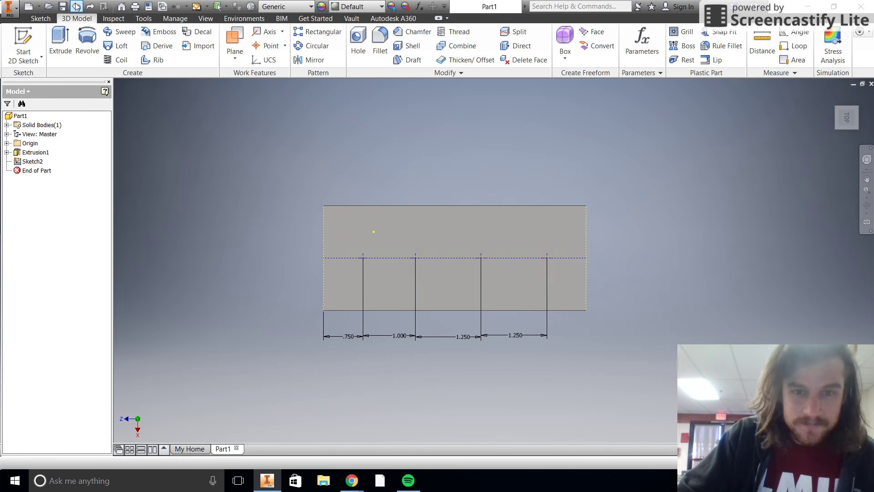
pyautogui.click(547, 259)
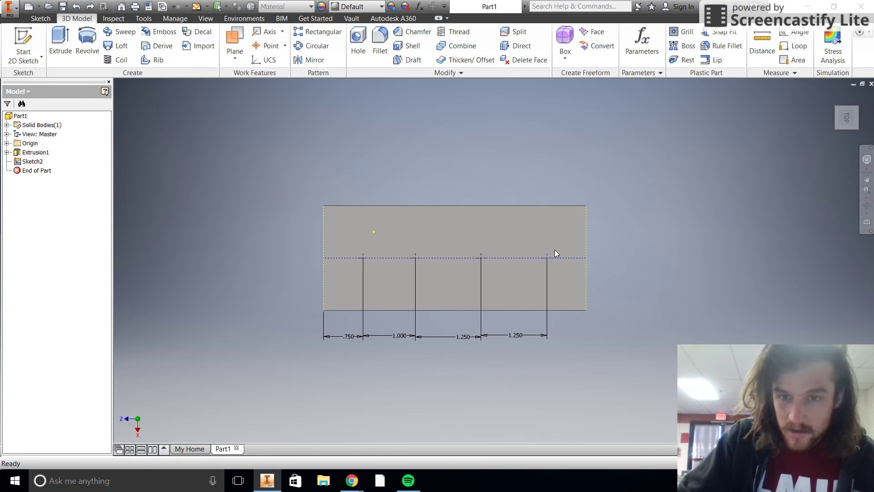
# Step: Recreate spotfaced Hole1 at the rightmost point, share Sketch2, and begin the next hole
pyautogui.press('h')
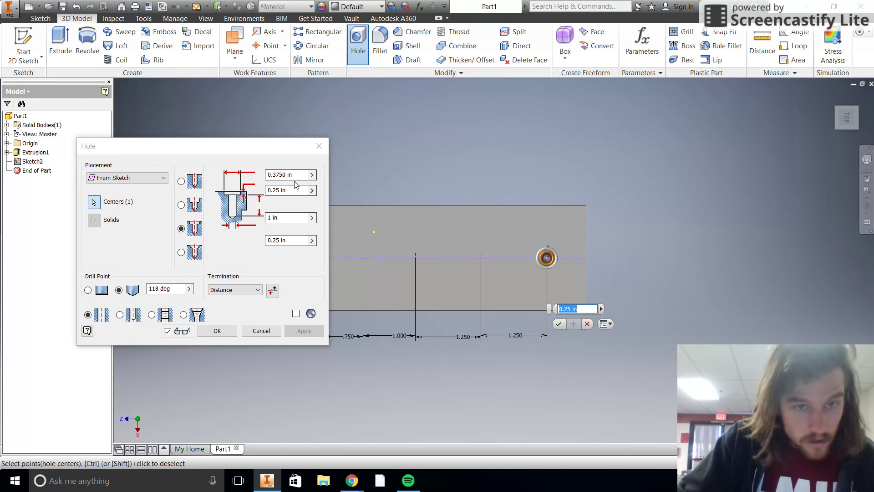
pyautogui.click(217, 330)
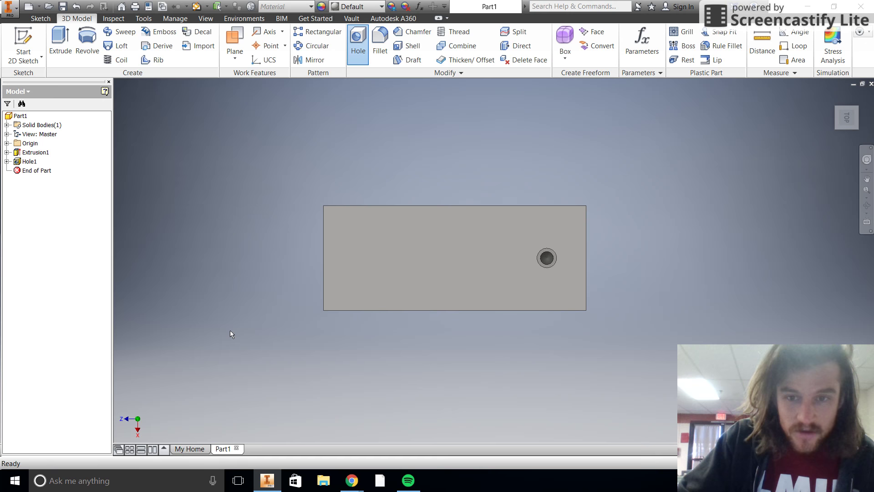
pyautogui.click(6, 162)
pyautogui.rightClick(32, 171)
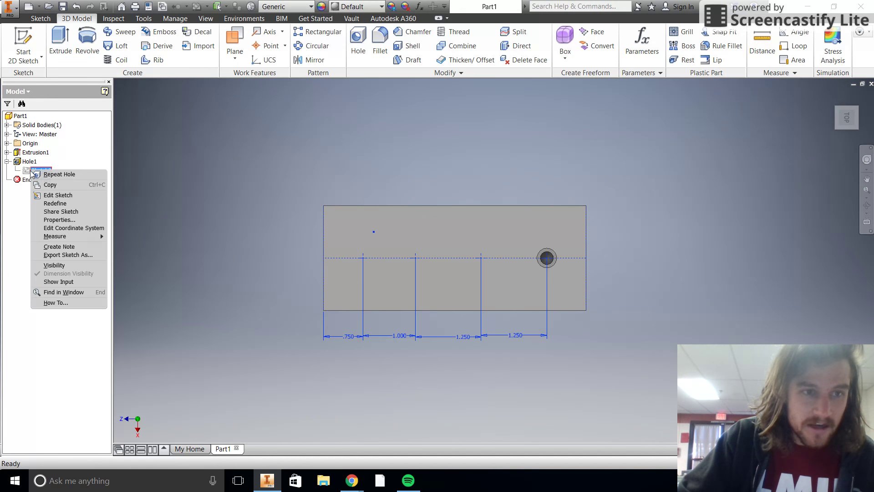
pyautogui.click(57, 212)
pyautogui.press('h')
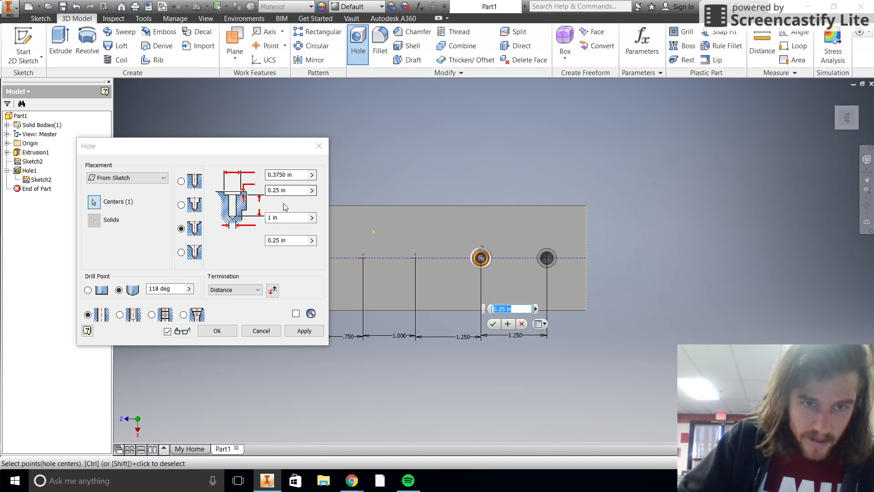
# Step: Create Hole2 at the third point as a 0.5 in drilled hole going Through All
pyautogui.click(181, 182)
pyautogui.click(275, 240)
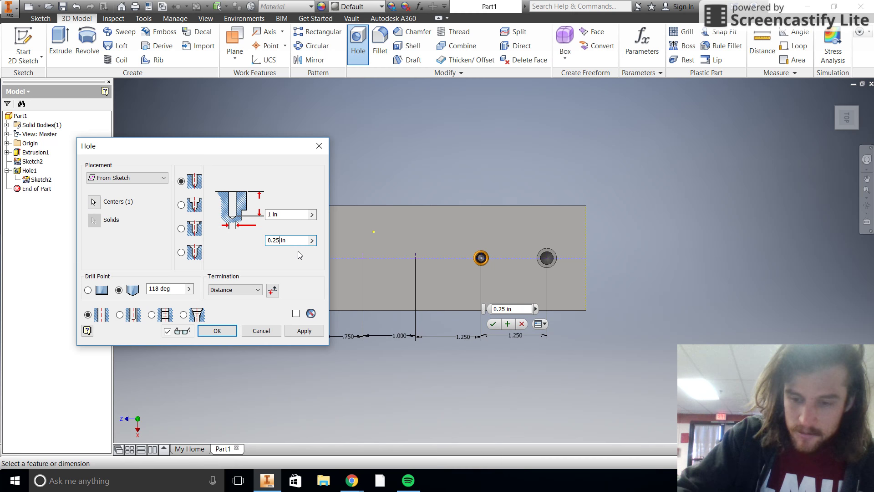
pyautogui.press('BackSpace')
pyautogui.press('BackSpace')
pyautogui.write('\\')
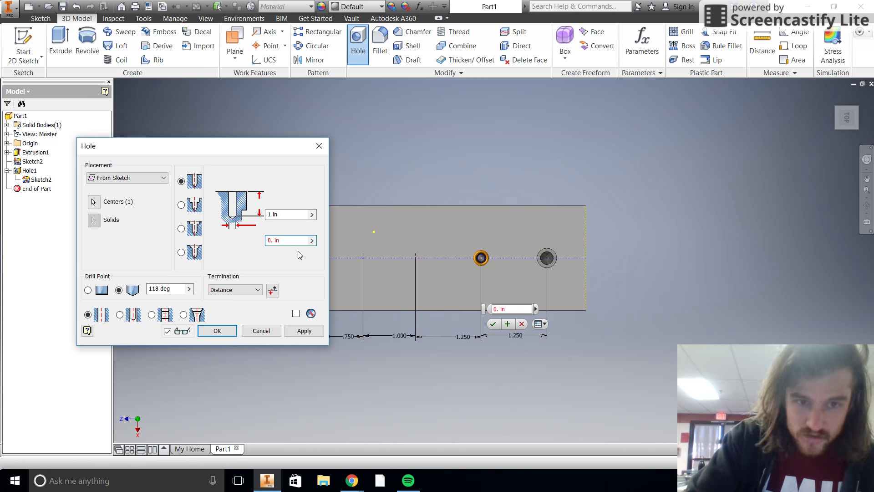
pyautogui.write('254')
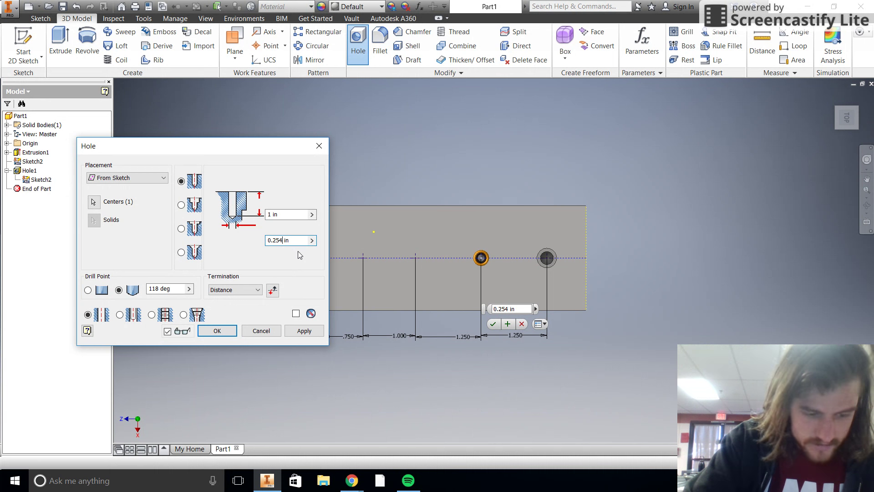
pyautogui.press('BackSpace')
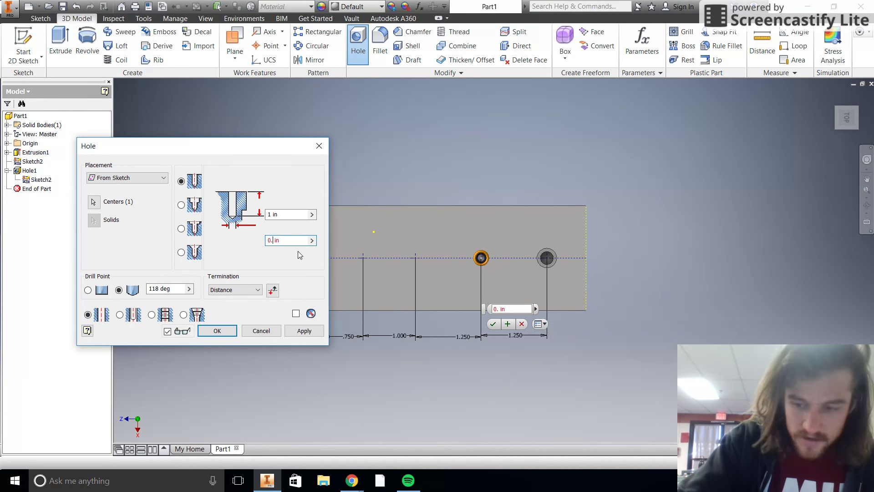
pyautogui.write('5')
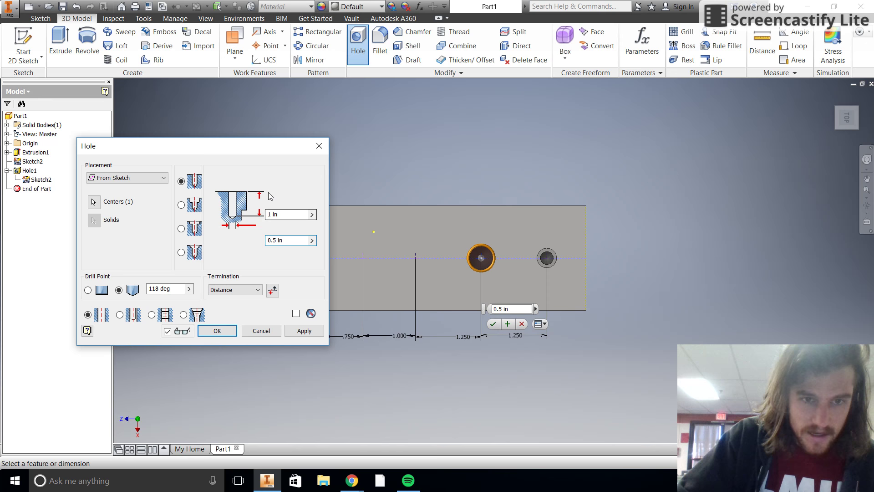
pyautogui.click(312, 214)
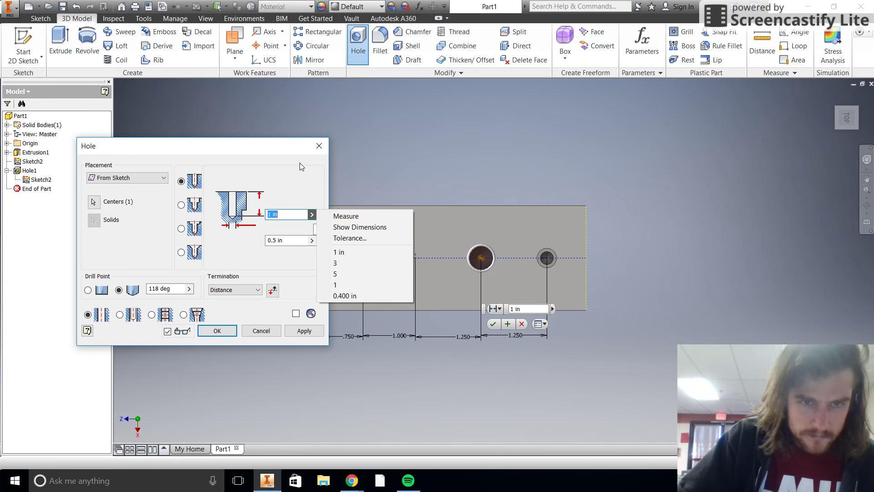
pyautogui.click(285, 241)
pyautogui.click(257, 291)
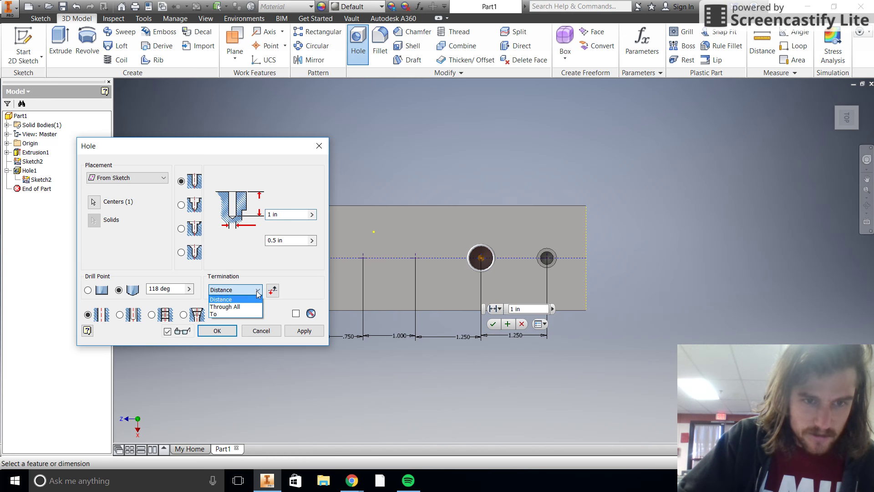
pyautogui.click(252, 307)
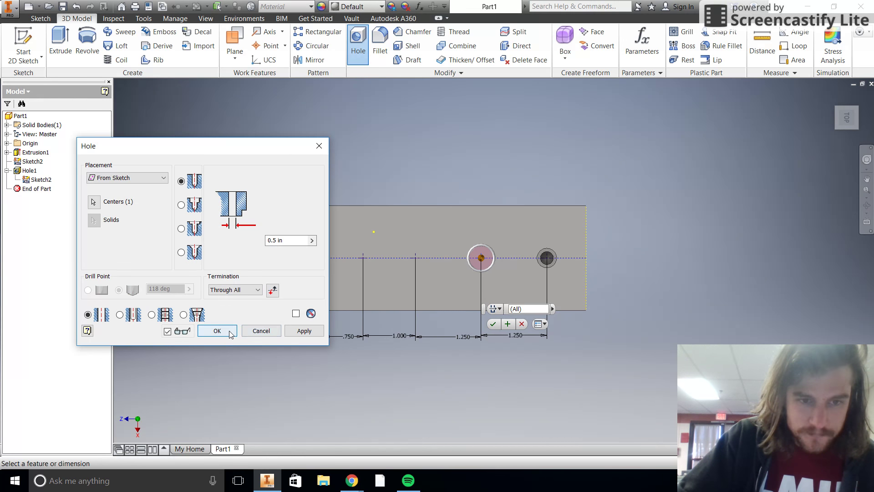
pyautogui.click(304, 330)
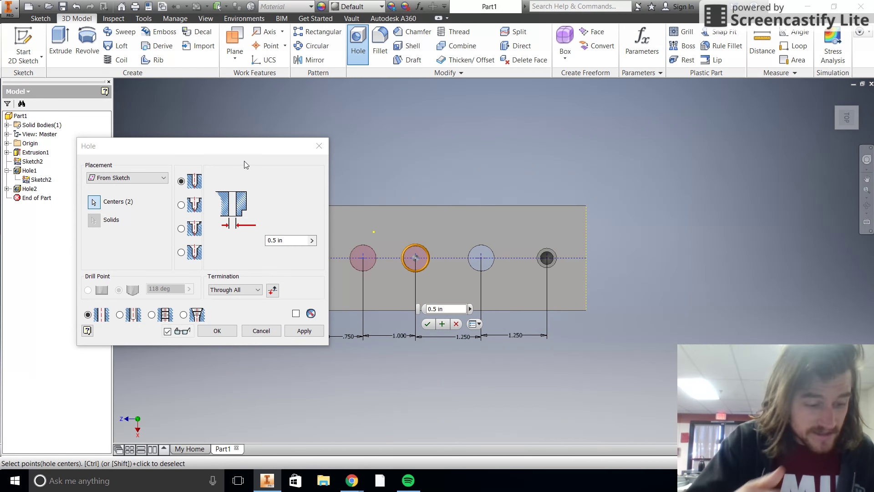
# Step: Create countersunk holes with a 1.0 countersink at the two left points, then undo them
pyautogui.click(181, 253)
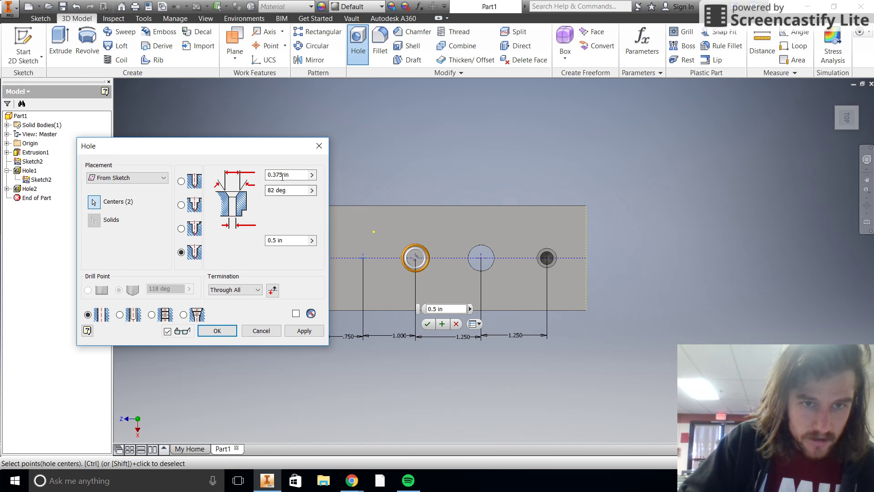
pyautogui.doubleClick(283, 175)
pyautogui.write('1.0')
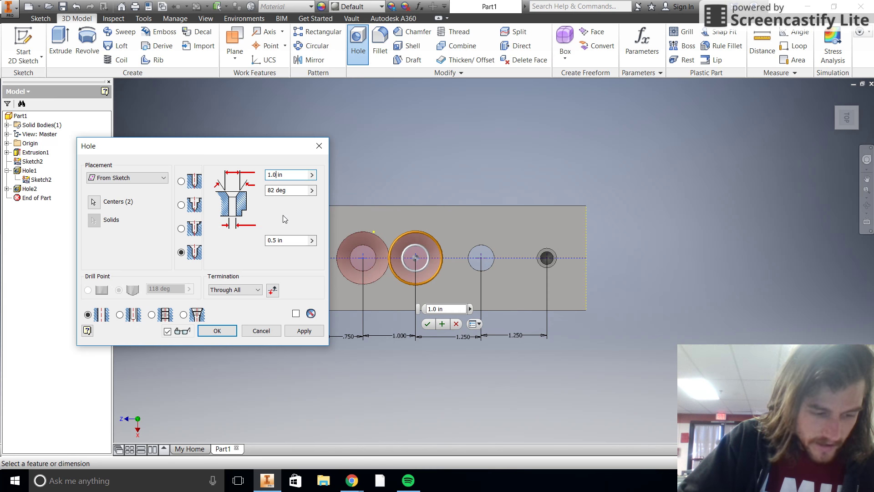
pyautogui.click(304, 332)
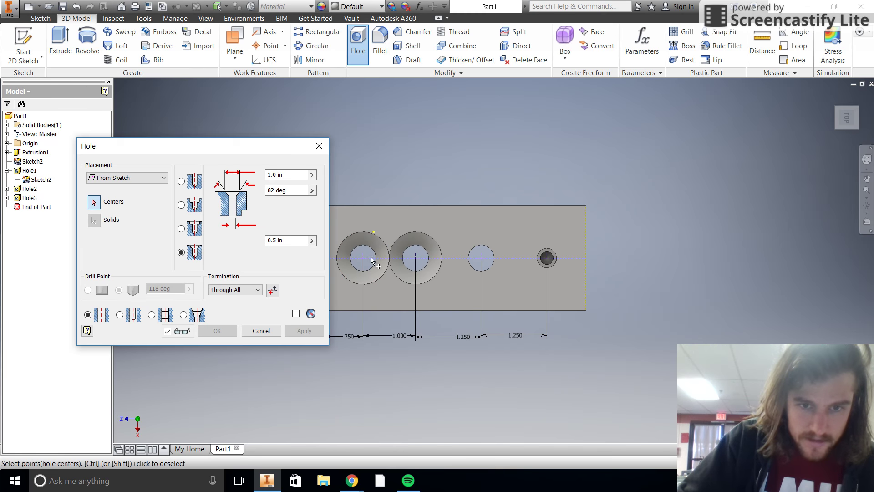
pyautogui.click(279, 334)
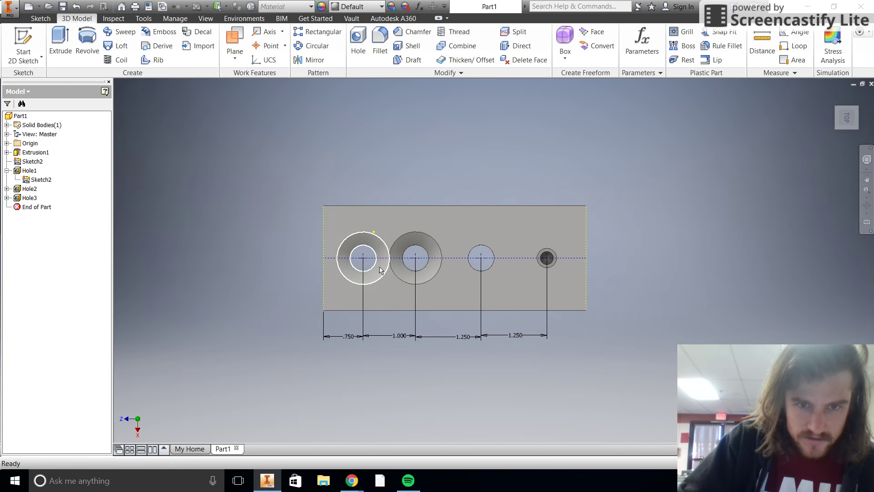
pyautogui.click(78, 5)
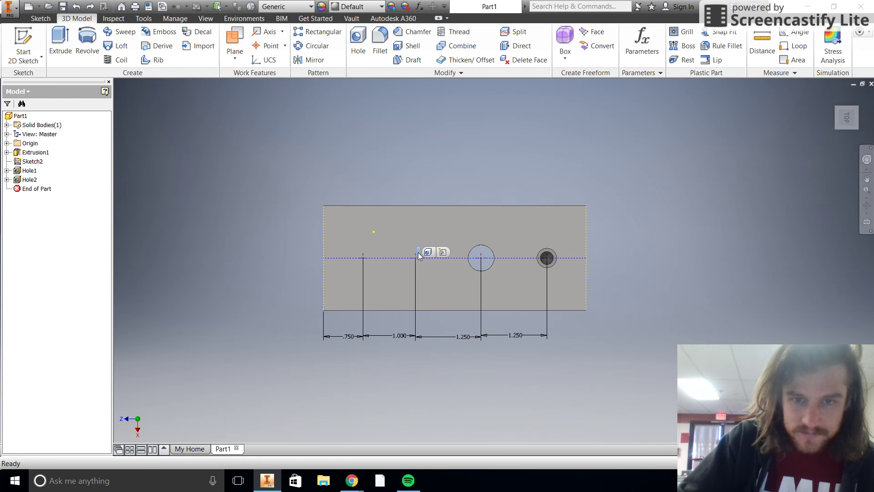
# Step: Re-create the hole at the second point and settle on a counterbore style for the left hole
pyautogui.press('h')
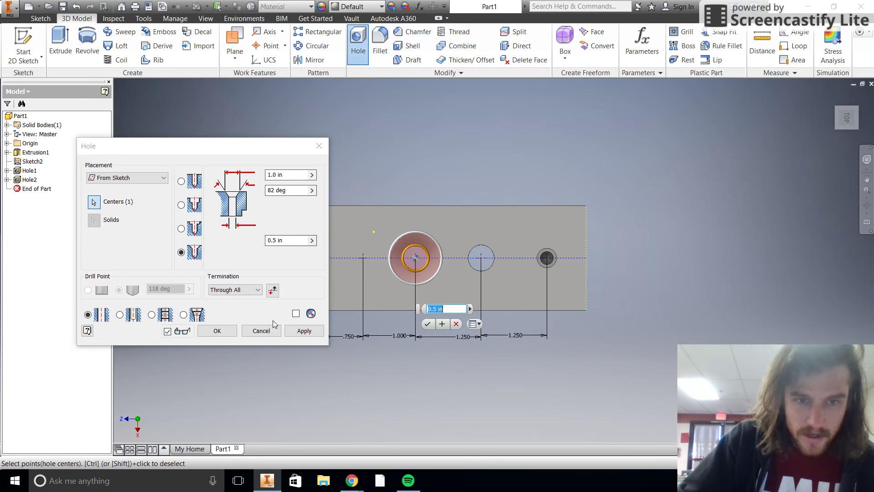
pyautogui.click(304, 330)
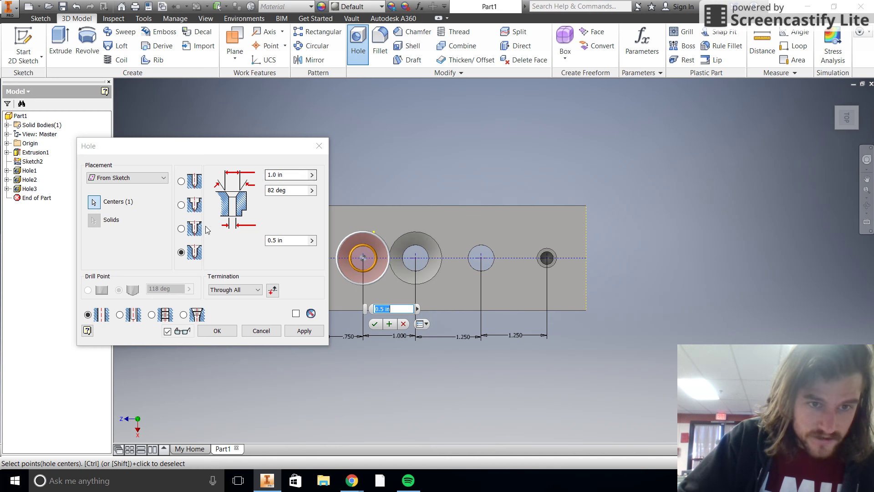
pyautogui.click(181, 229)
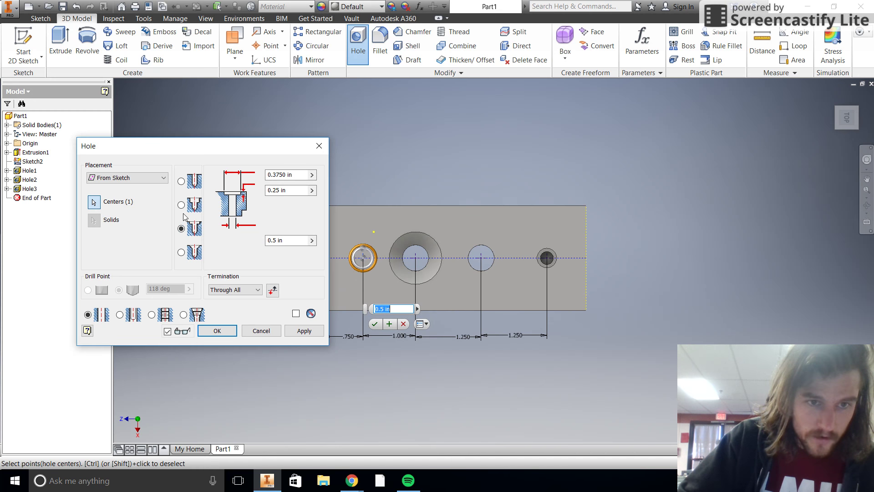
pyautogui.click(181, 205)
pyautogui.click(181, 228)
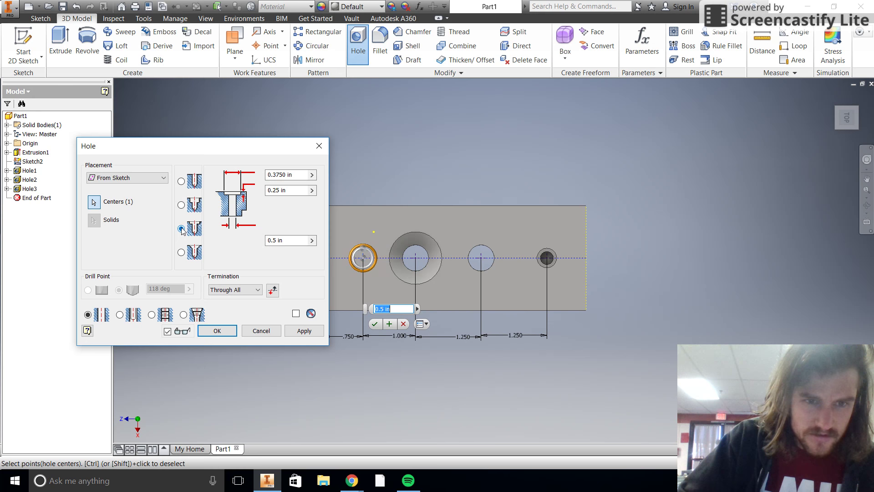
pyautogui.click(181, 205)
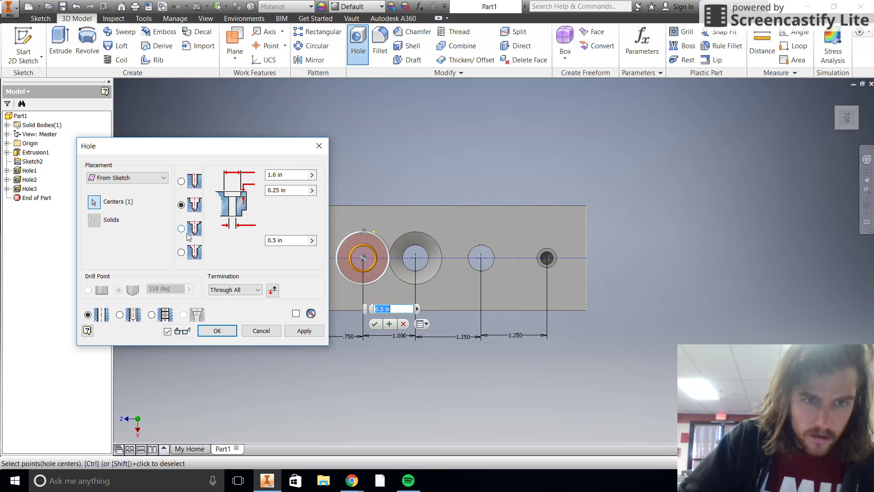
pyautogui.click(181, 228)
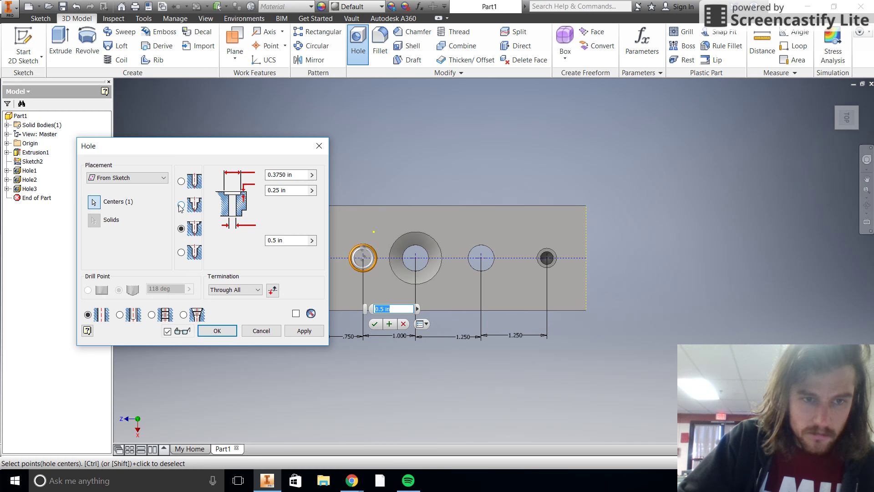
pyautogui.click(181, 206)
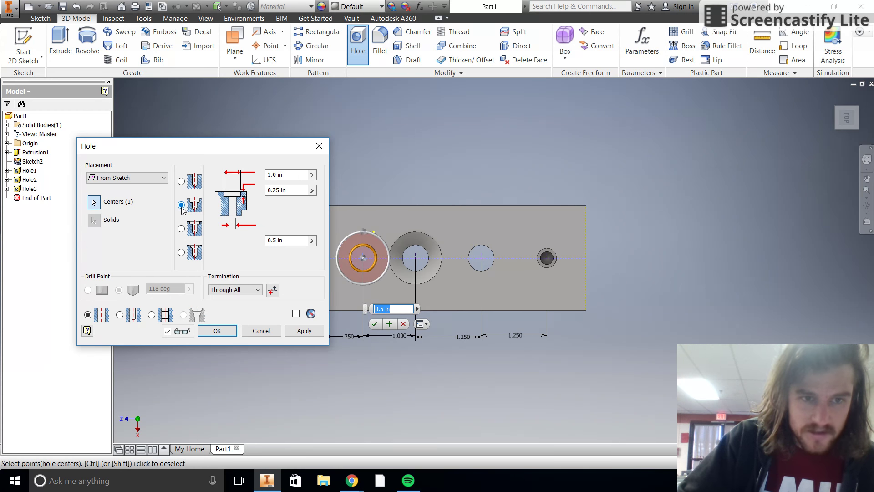
# Step: Give the left hole a .75 in counterbore 0.5 in deep and a 2 in hole depth
pyautogui.doubleClick(276, 174)
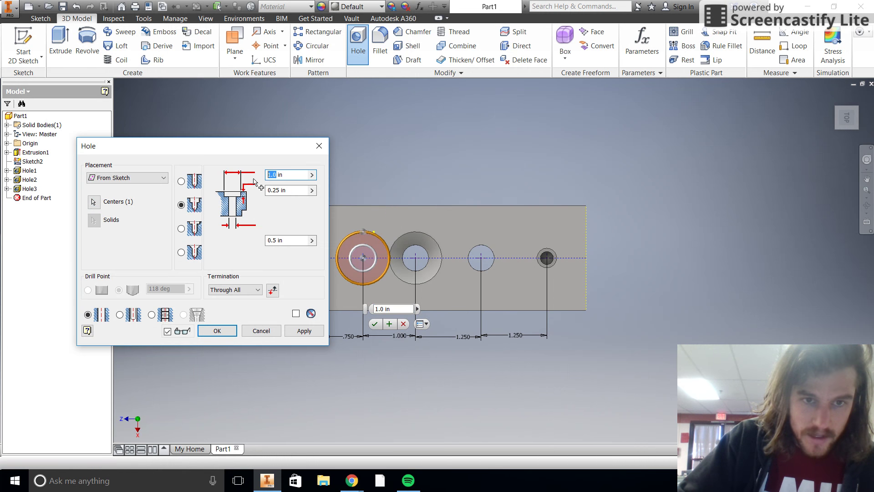
pyautogui.write('.75')
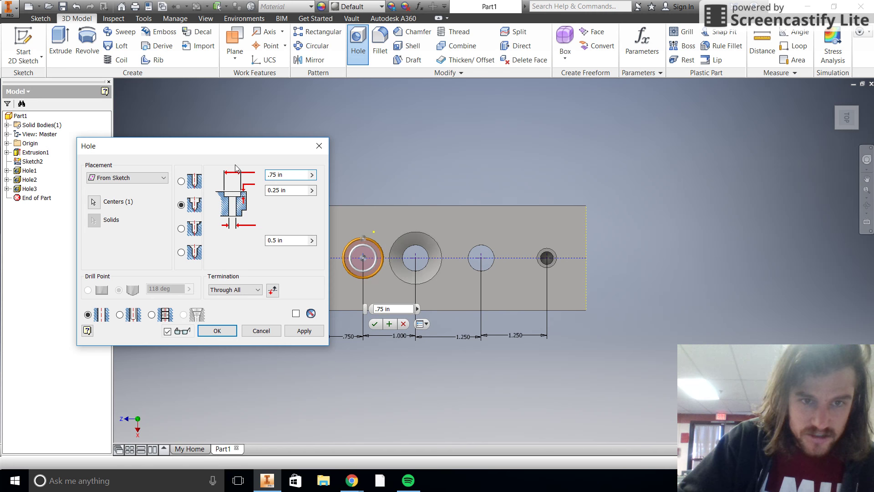
pyautogui.doubleClick(277, 190)
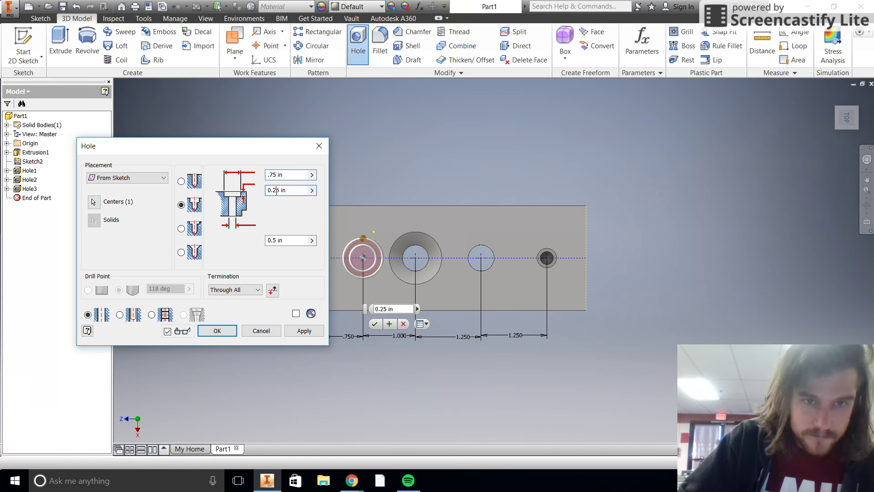
pyautogui.write('0.5')
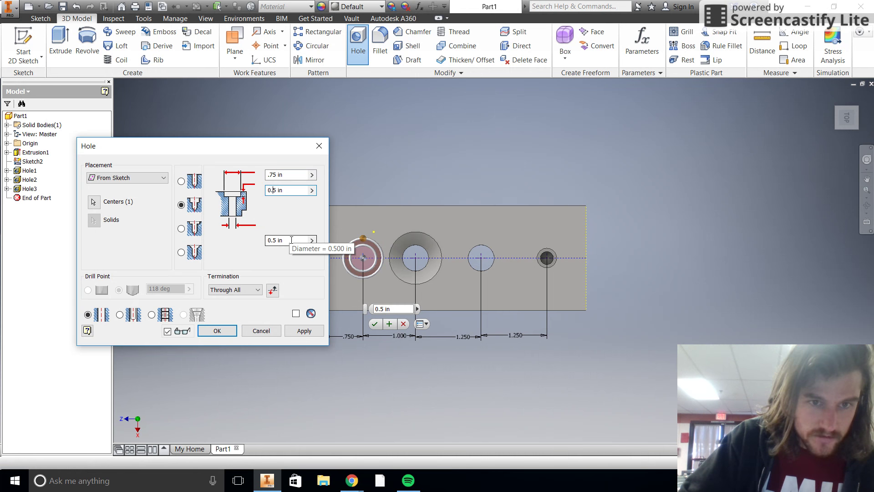
pyautogui.click(248, 289)
pyautogui.click(235, 299)
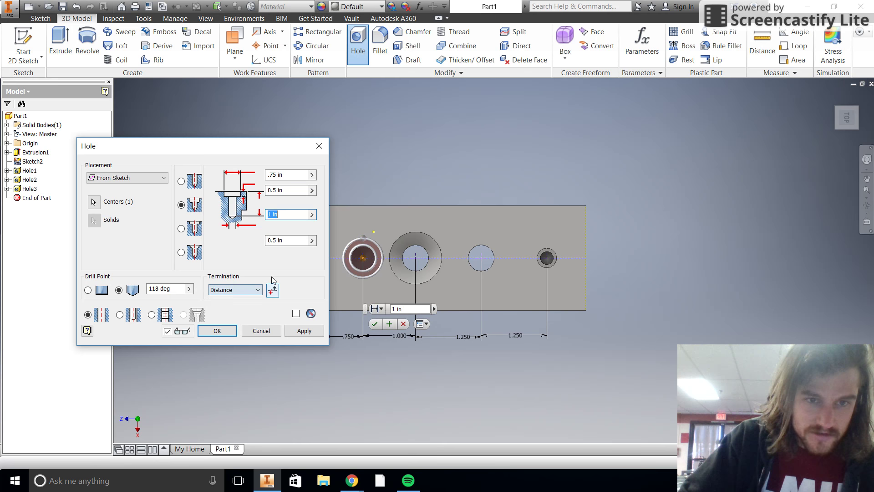
pyautogui.write('2')
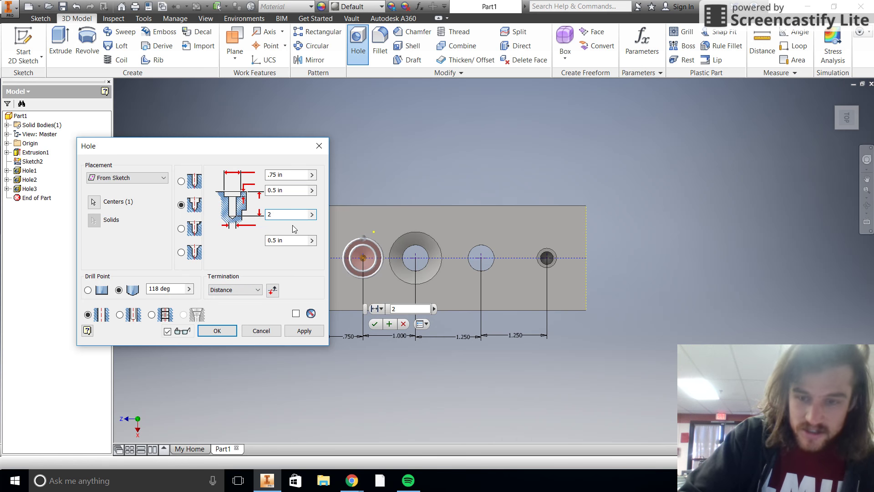
pyautogui.press('Return')
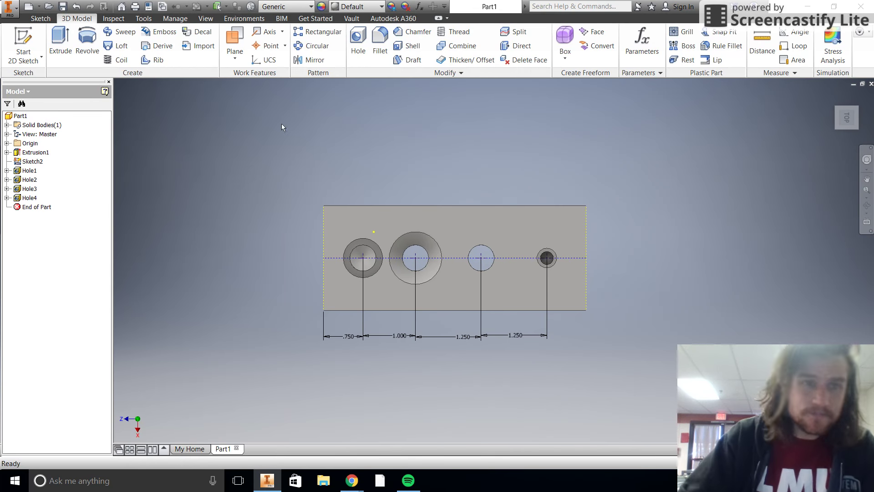
# Step: Save the part as Drill Block.ipt
pyautogui.click(8, 7)
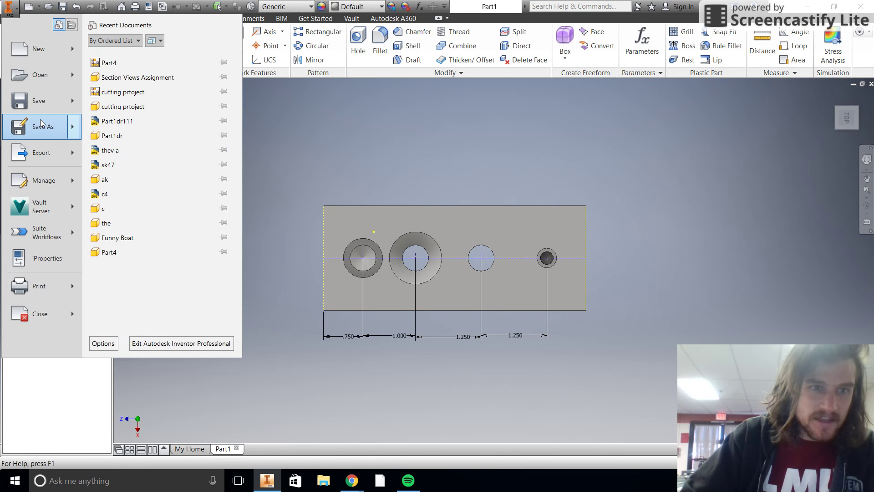
pyautogui.click(41, 123)
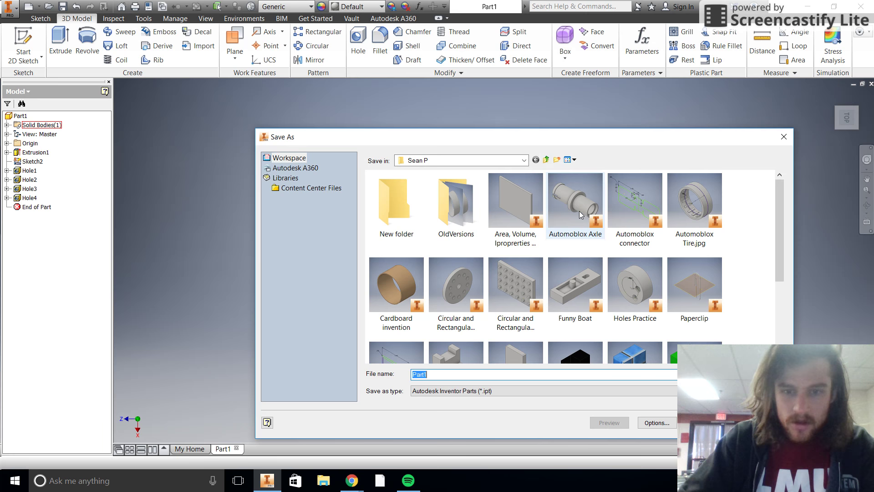
pyautogui.write('Drill Block')
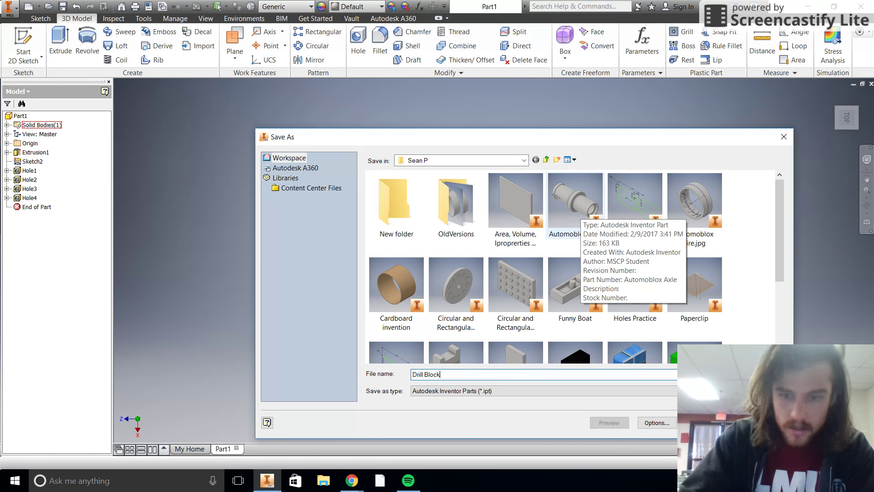
pyautogui.press('Return')
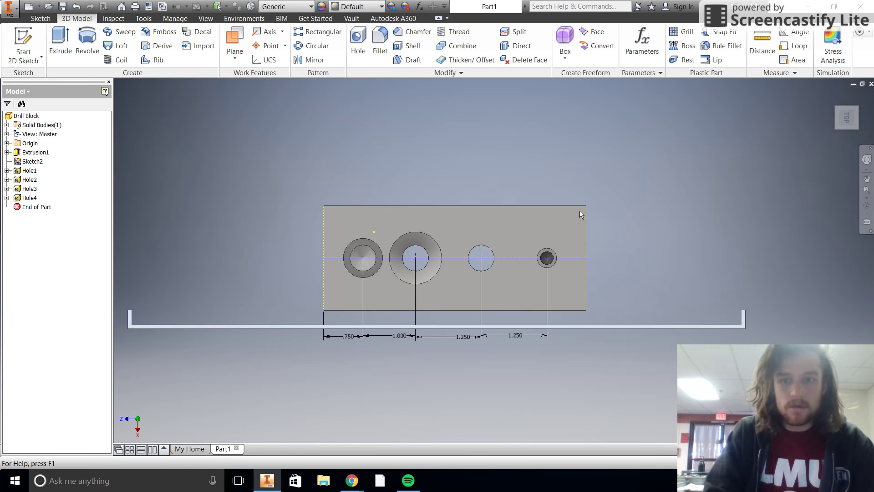
# Step: Return to the home view, orbit to look down on the block's top, and fit it
pyautogui.press('F6')
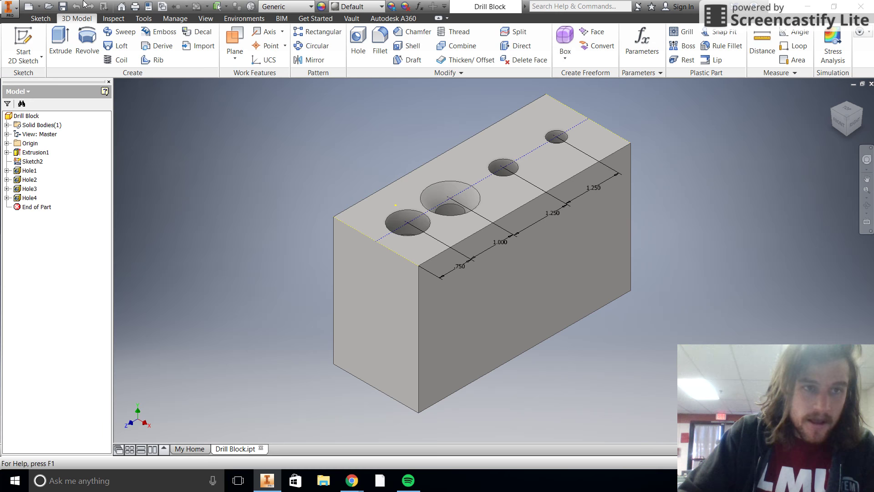
pyautogui.scroll(3, 627, 174)
pyautogui.scroll(-6, 627, 174)
pyautogui.moveTo(627, 174); pyautogui.dragTo(459, 173, button='middle')
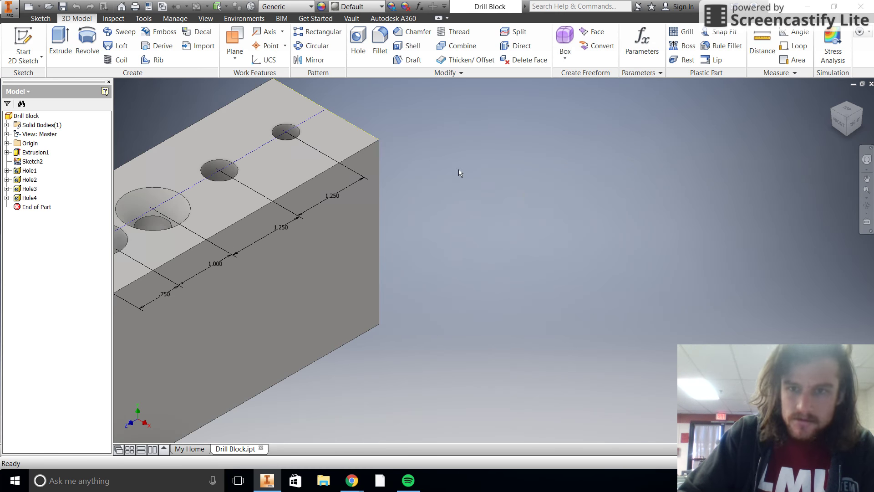
pyautogui.moveTo(846, 116)
pyautogui.mouseDown()
pyautogui.moveTo(856, 157)
pyautogui.moveTo(851, 149)
pyautogui.mouseUp()
pyautogui.press('Home')
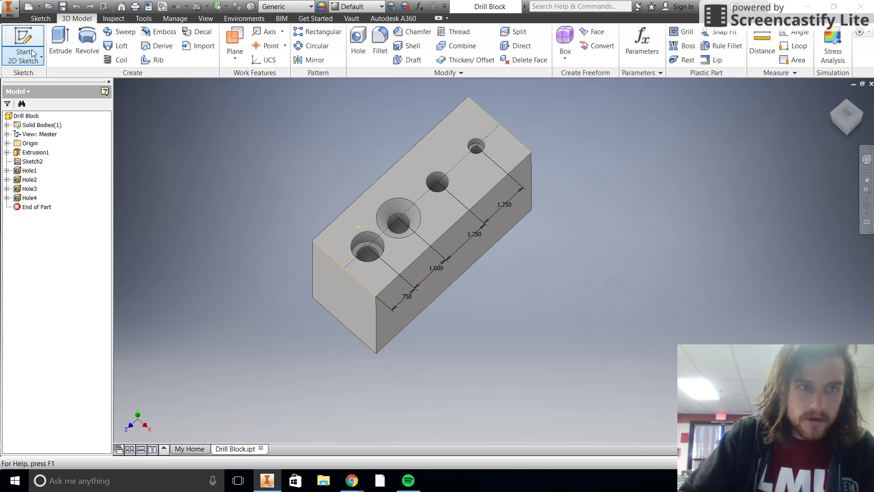
# Step: Start a new drawing from the Title Block Sheet A template, accepting its prompts and warning
pyautogui.click(29, 58)
pyautogui.click(10, 21)
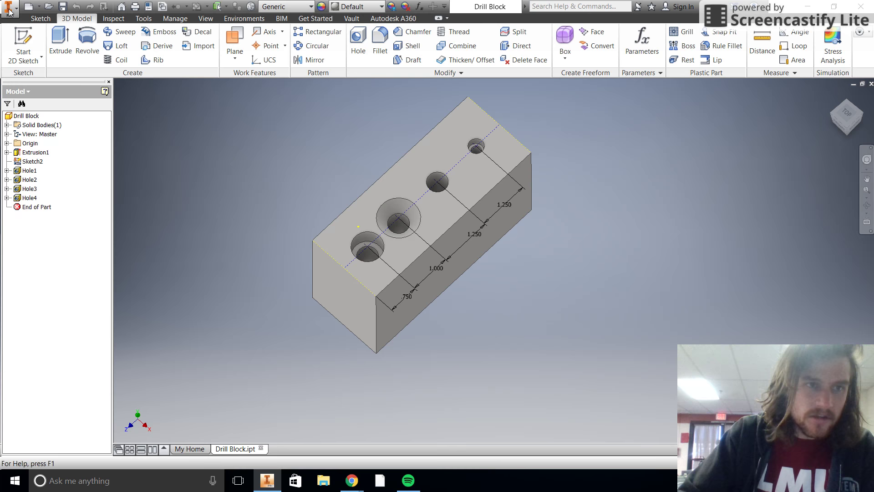
pyautogui.click(9, 9)
pyautogui.press('Escape')
pyautogui.click(28, 7)
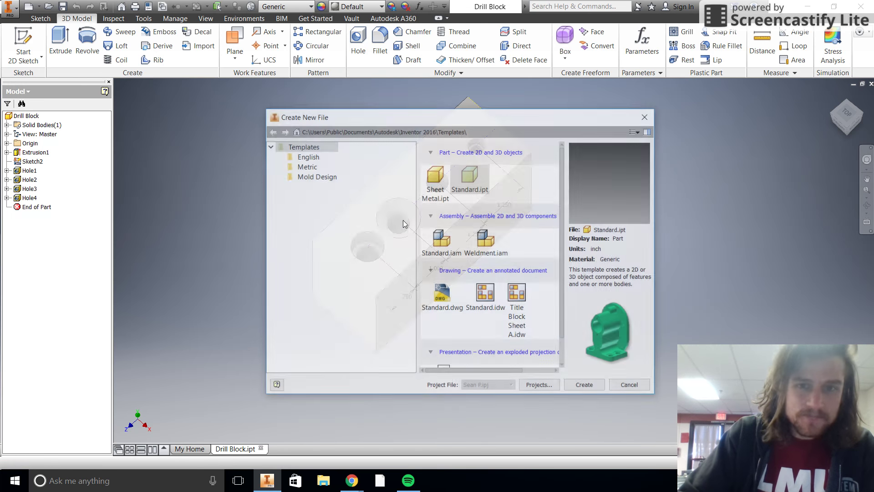
pyautogui.doubleClick(517, 295)
pyautogui.click(233, 227)
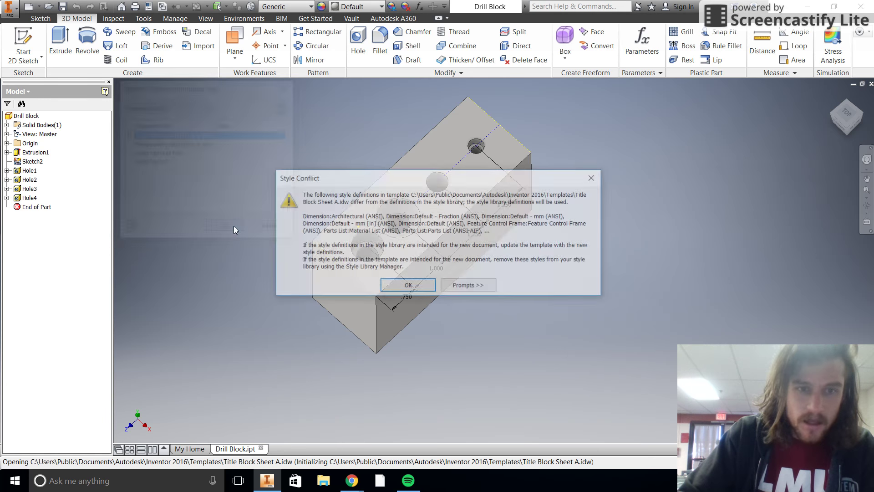
pyautogui.click(406, 286)
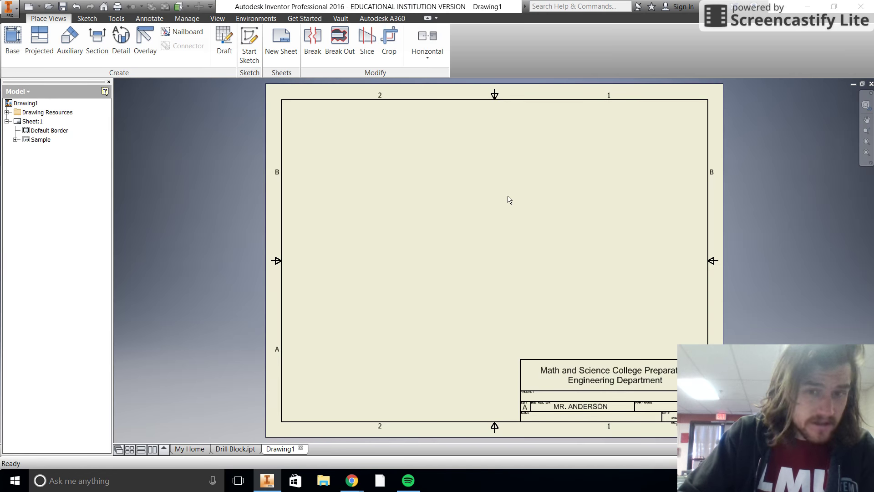
# Step: Place a 1/2-scale top base view, rotated horizontal, in the sheet's upper-left area
pyautogui.click(14, 37)
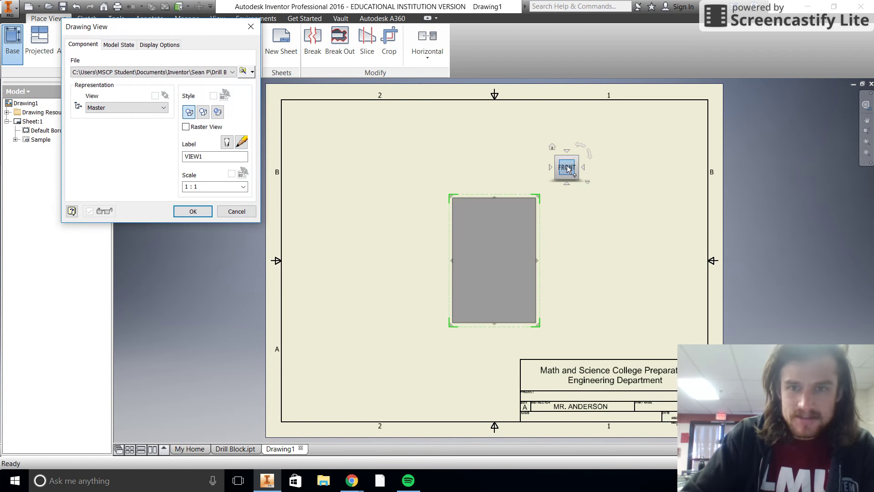
pyautogui.click(566, 152)
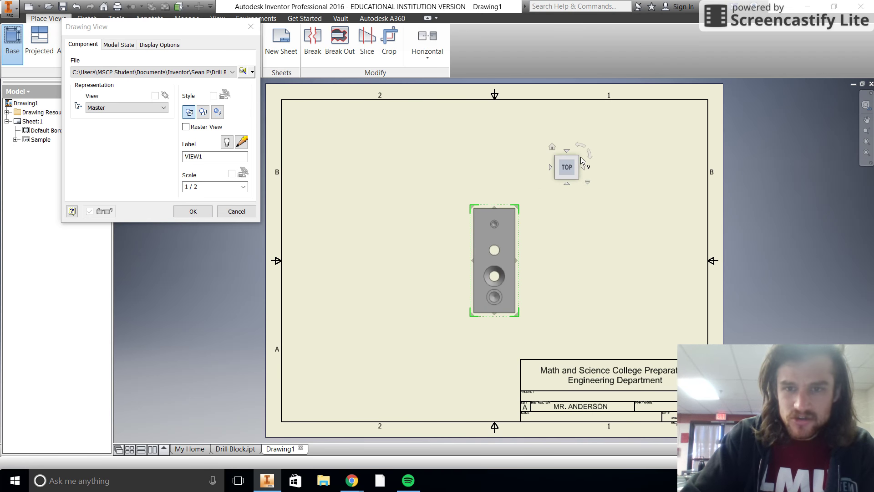
pyautogui.click(588, 153)
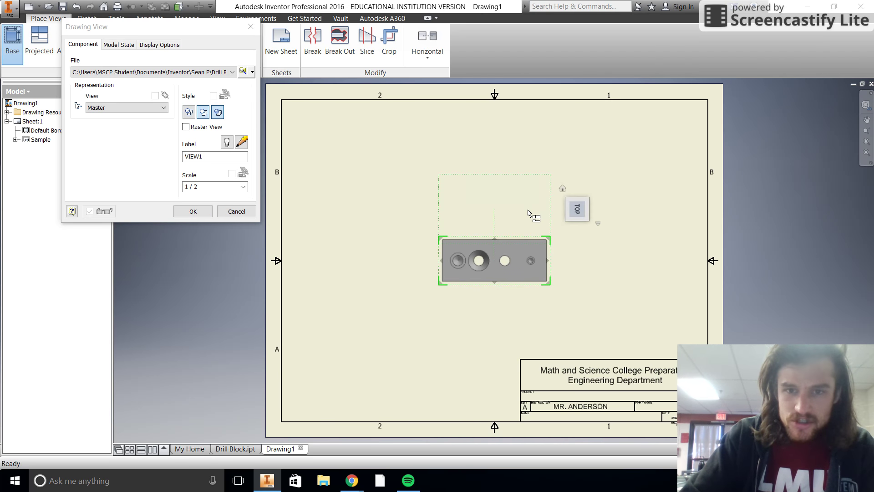
pyautogui.moveTo(515, 251); pyautogui.dragTo(426, 178)
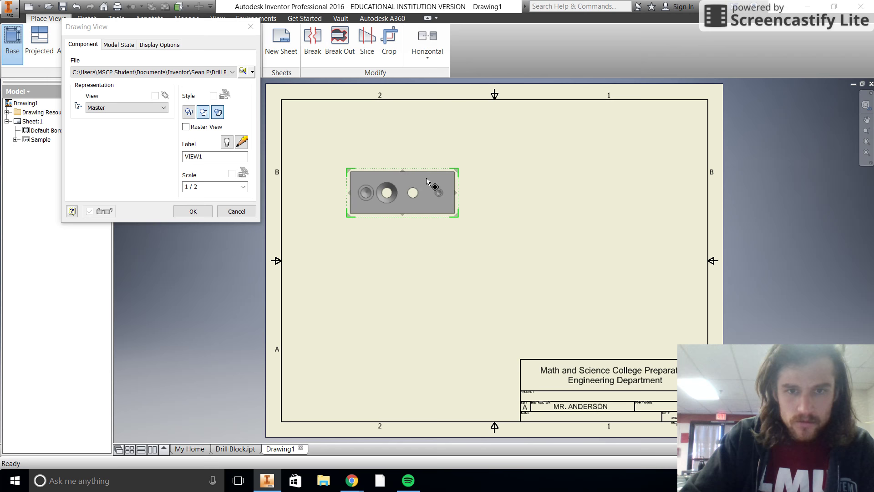
pyautogui.click(193, 212)
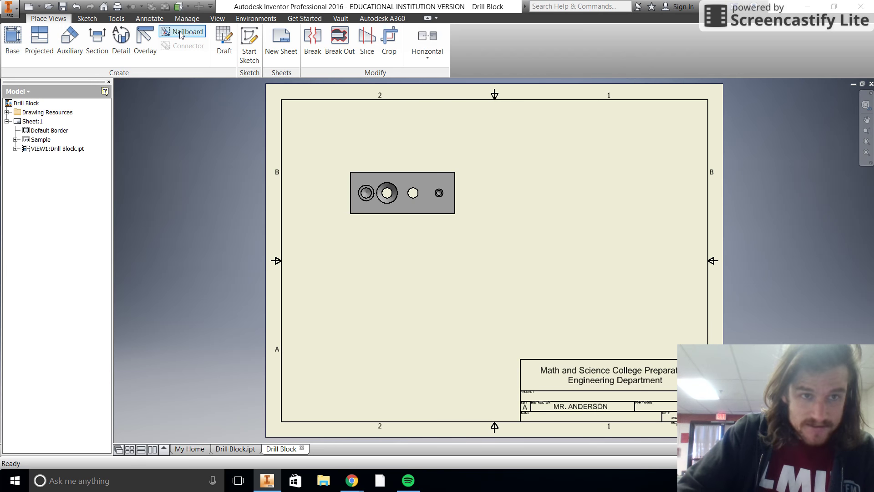
# Step: Dimension the top view's bottom edge, placing the width dimension below the view
pyautogui.click(87, 18)
pyautogui.click(116, 20)
pyautogui.click(148, 19)
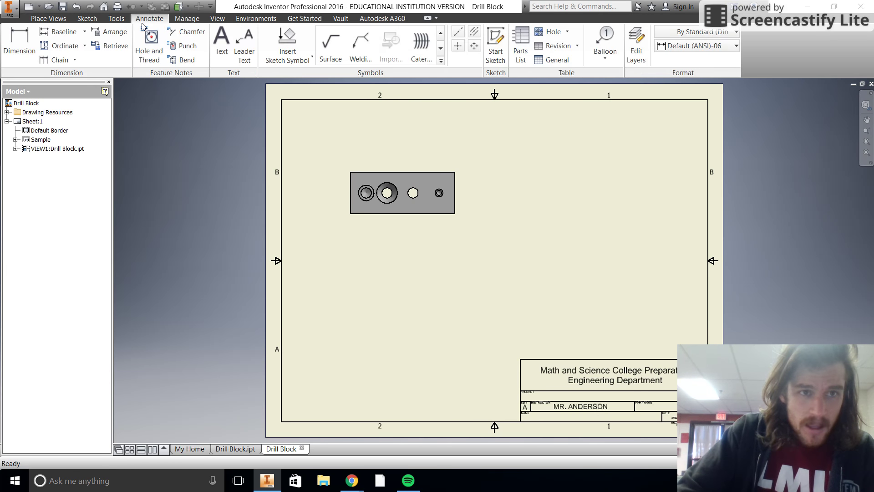
pyautogui.click(20, 43)
pyautogui.click(398, 213)
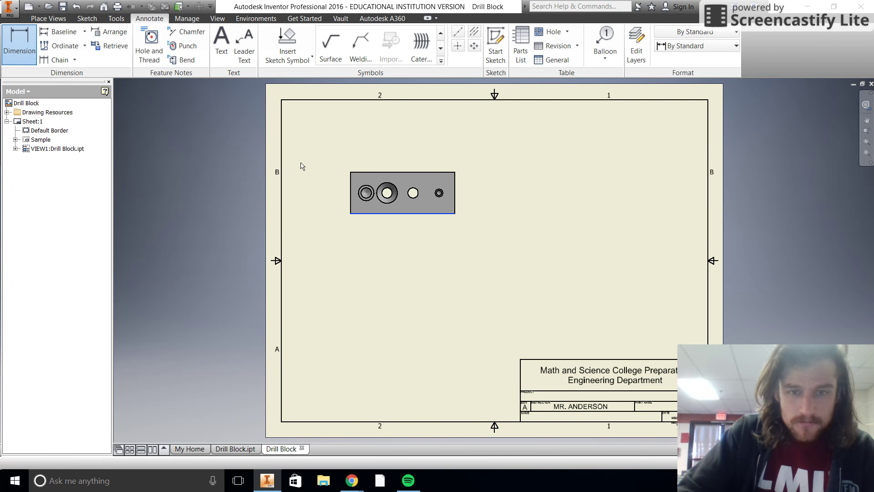
pyautogui.click(21, 49)
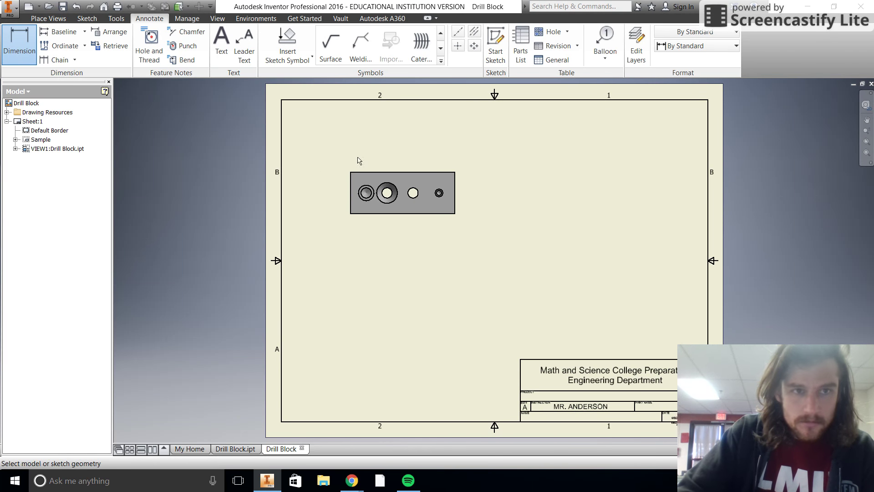
pyautogui.click(417, 214)
pyautogui.click(421, 247)
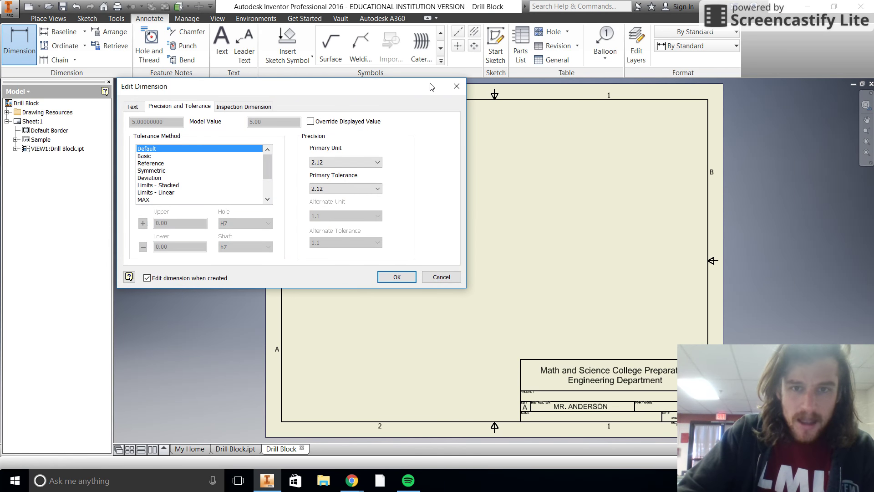
# Step: Set the dimension's primary unit and tolerance precision to one decimal place, showing 5.0
pyautogui.click(132, 105)
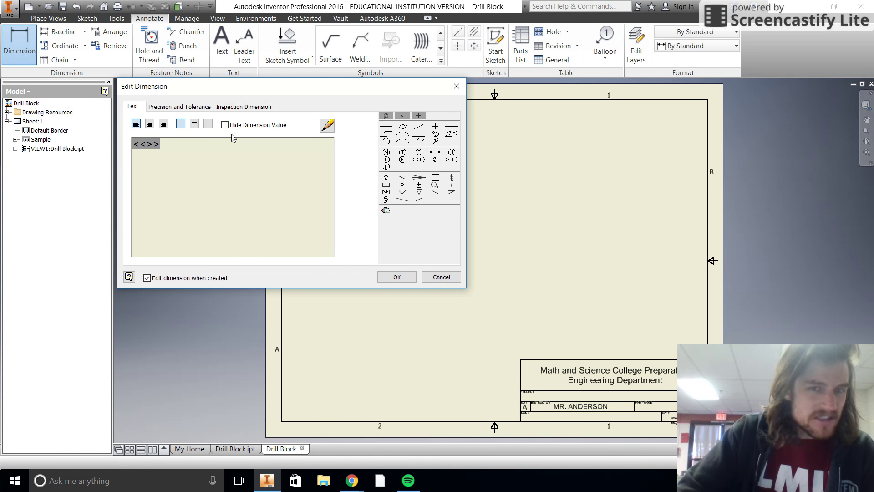
pyautogui.click(187, 109)
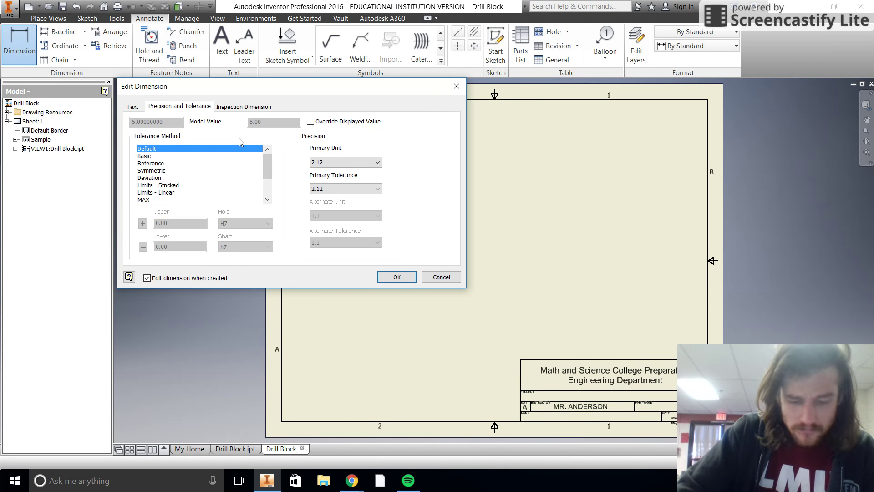
pyautogui.click(329, 163)
pyautogui.click(331, 163)
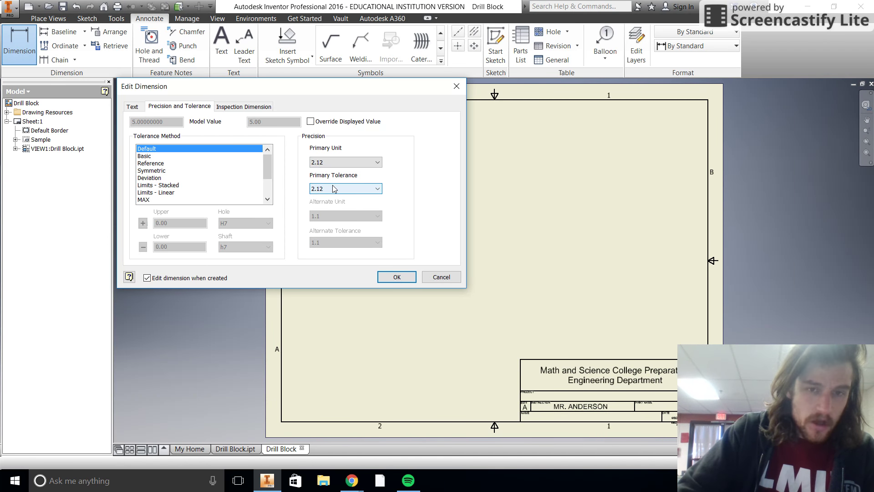
pyautogui.click(335, 162)
pyautogui.click(341, 182)
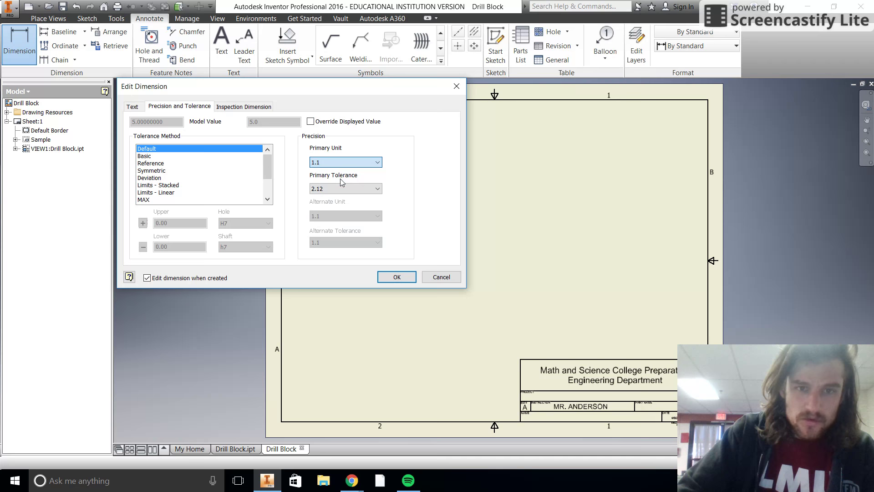
pyautogui.click(342, 188)
pyautogui.click(340, 204)
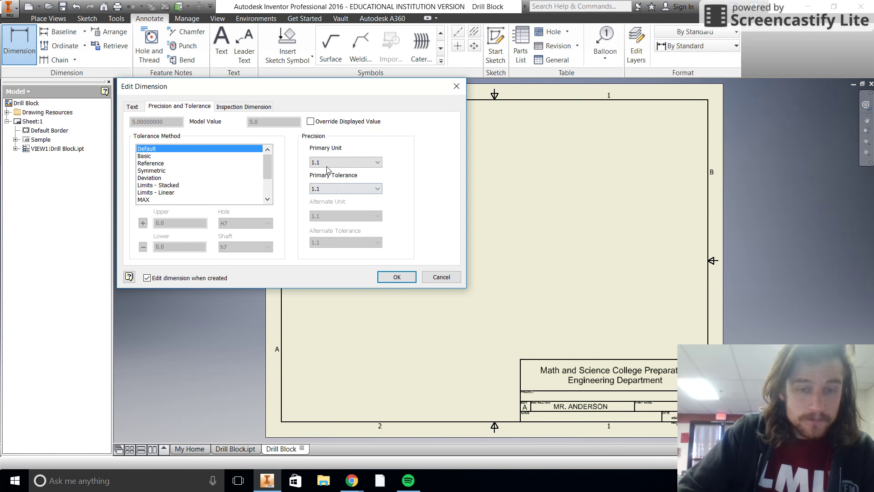
pyautogui.click(397, 277)
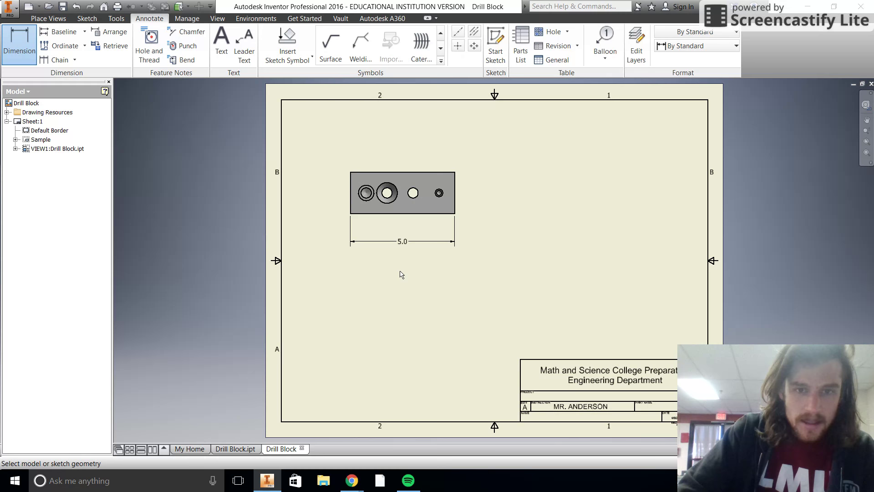
# Step: Edit the 5.0 dimension and set unit and tolerance precision to two decimal places
pyautogui.rightClick(404, 247)
pyautogui.press('Escape')
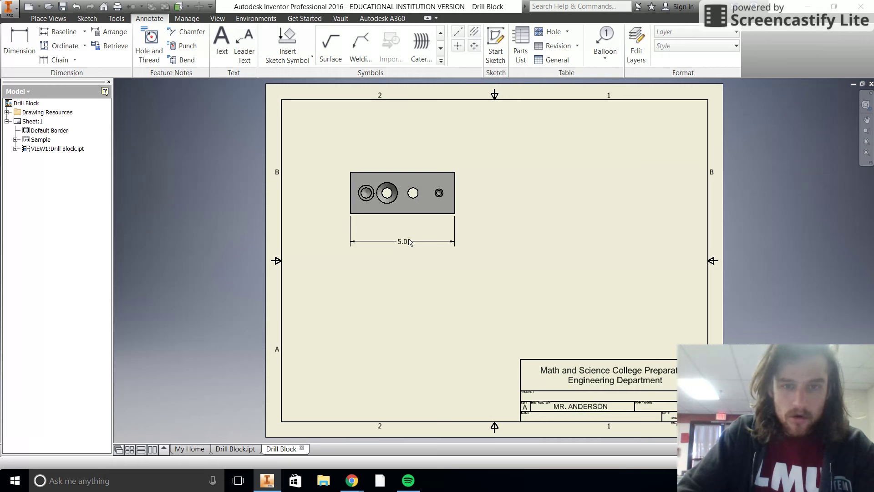
pyautogui.rightClick(406, 241)
pyautogui.click(425, 290)
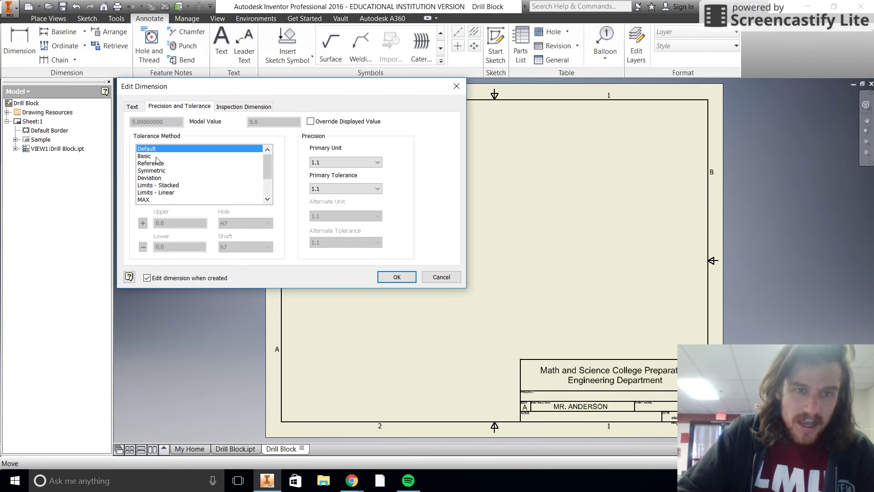
pyautogui.click(366, 163)
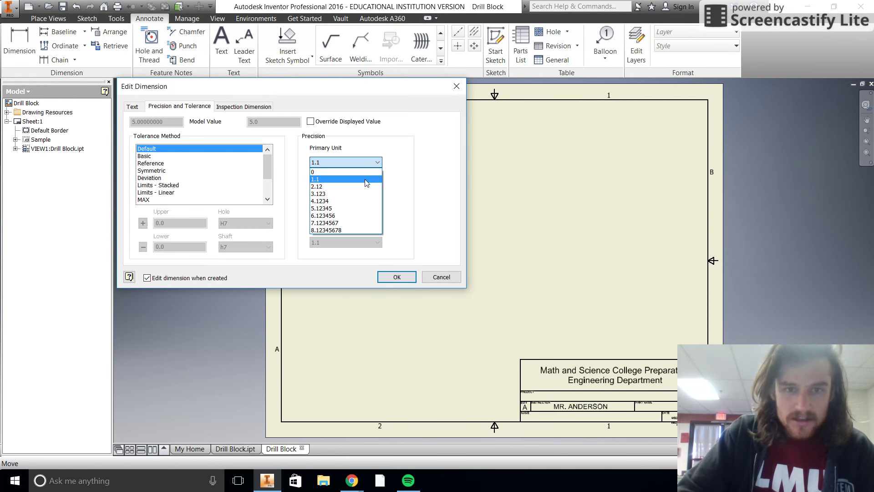
pyautogui.click(362, 184)
pyautogui.click(364, 190)
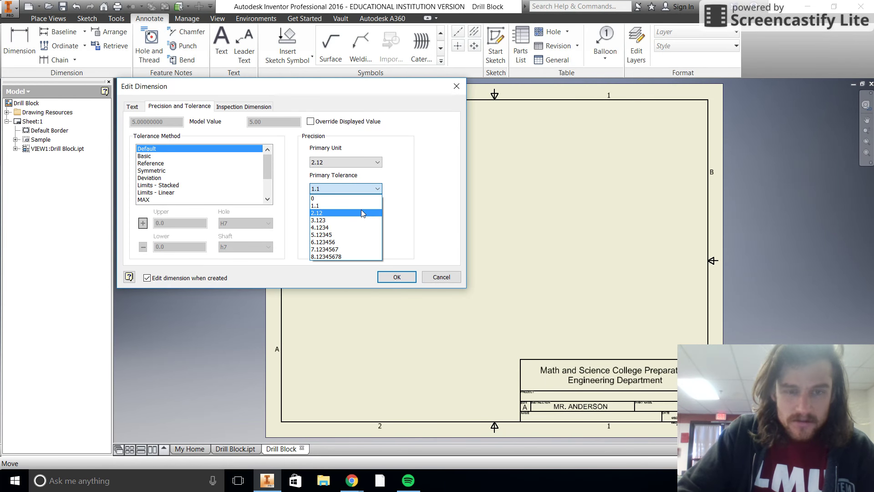
pyautogui.click(362, 211)
# Step: Apply a Limits - Stacked tolerance with upper limit 5.05 and lower limit 5.00
pyautogui.click(161, 164)
pyautogui.click(158, 171)
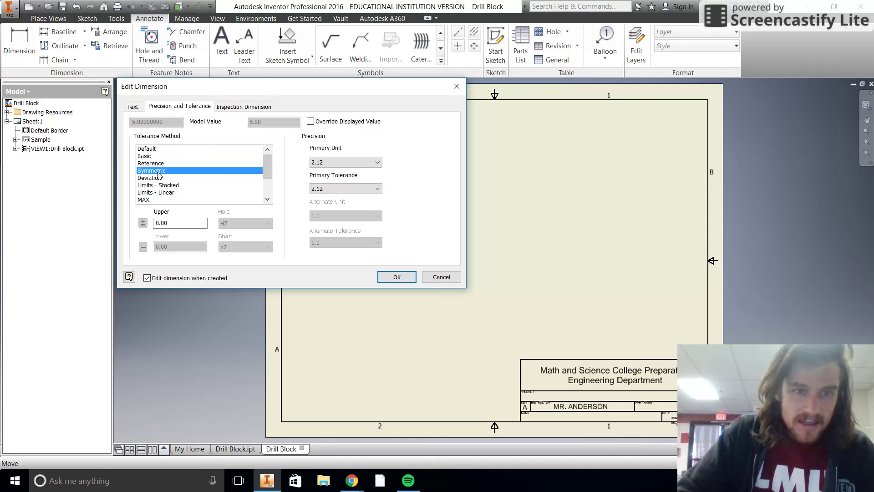
pyautogui.click(160, 185)
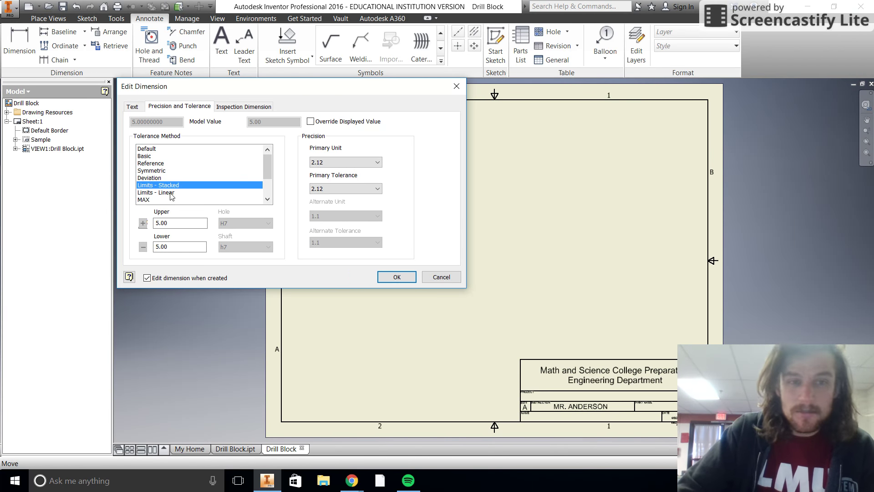
pyautogui.click(175, 223)
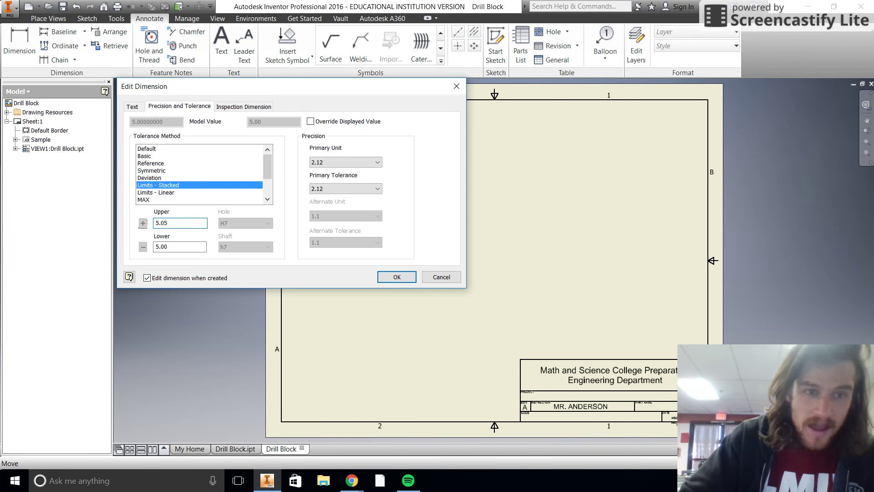
pyautogui.click(169, 247)
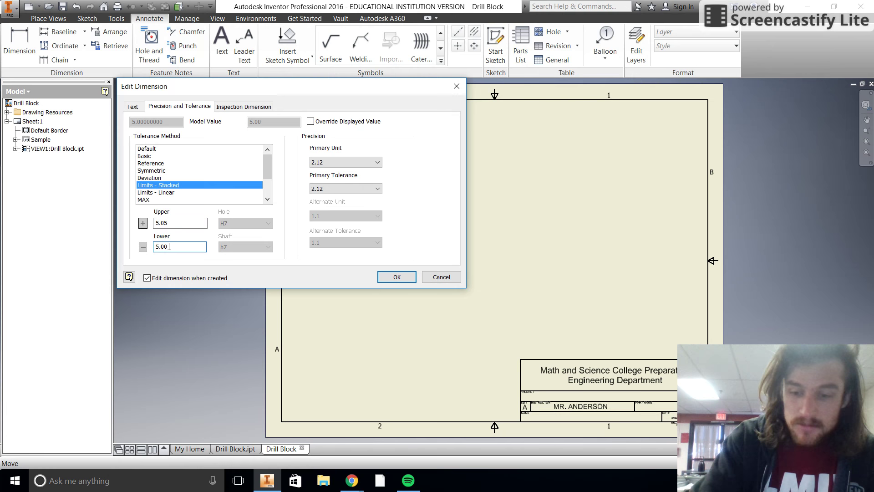
pyautogui.click(401, 276)
pyautogui.click(410, 286)
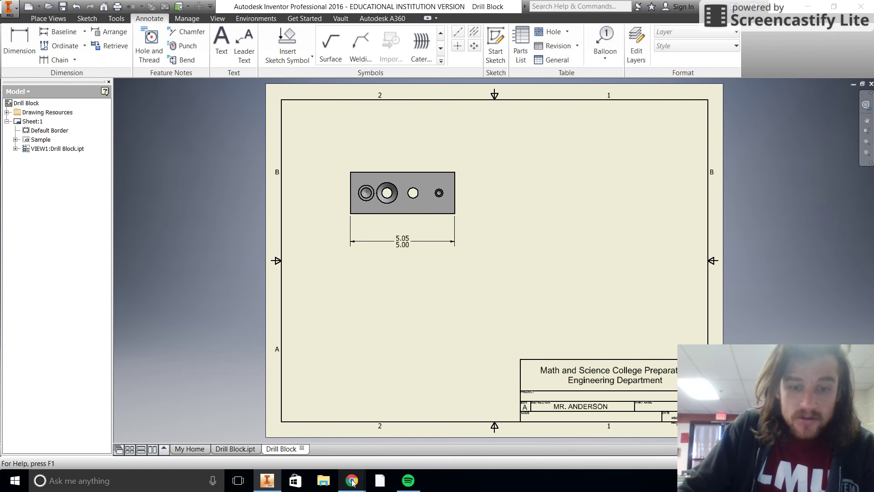
pyautogui.moveTo(354, 482)
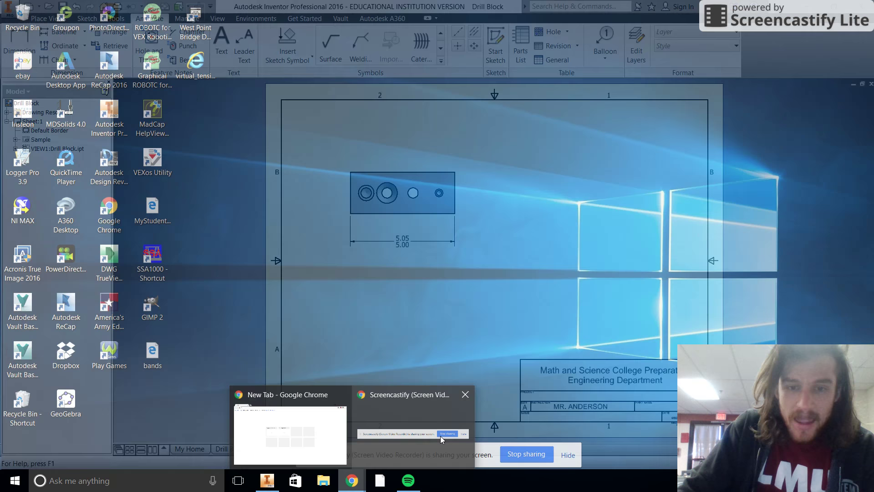